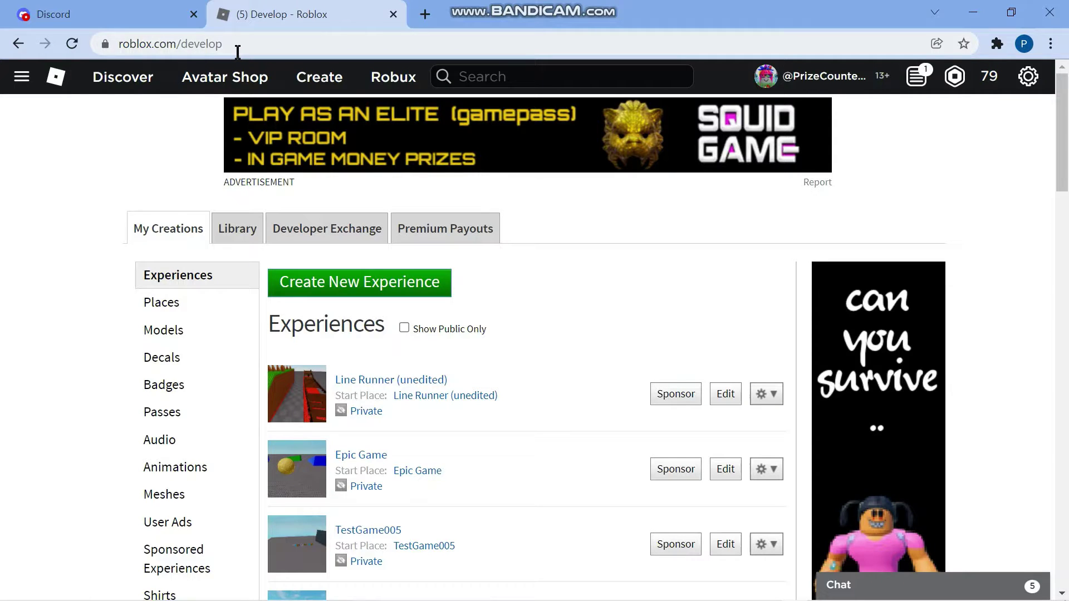
Create a new Flat Terrain place and dismiss the get-started prompt.
click(389, 290)
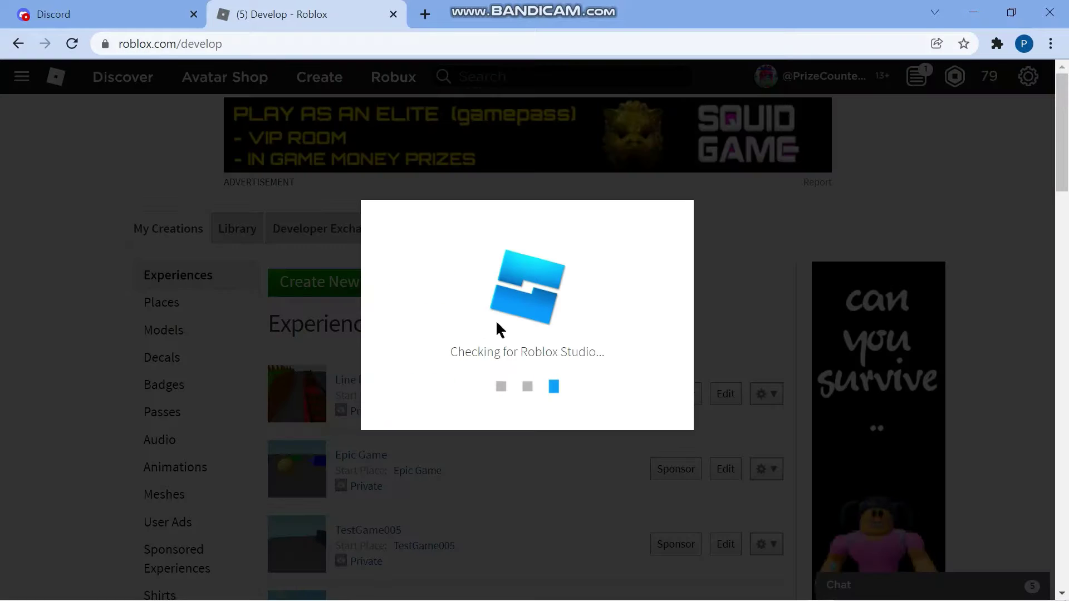
click(726, 326)
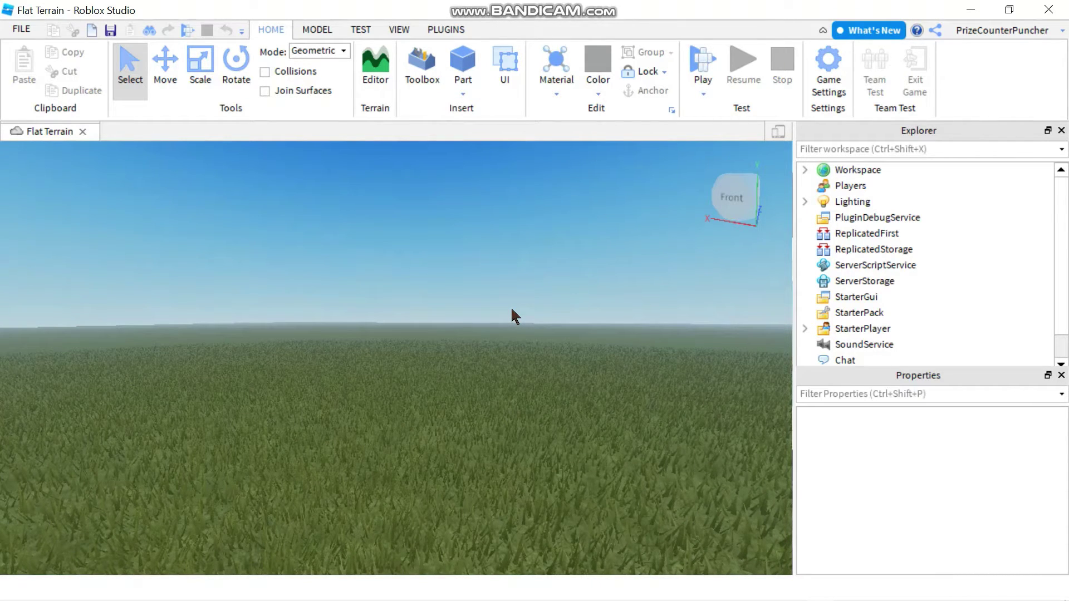
Insert a Sphere part and scale it up into a big ball on the grass.
click(466, 94)
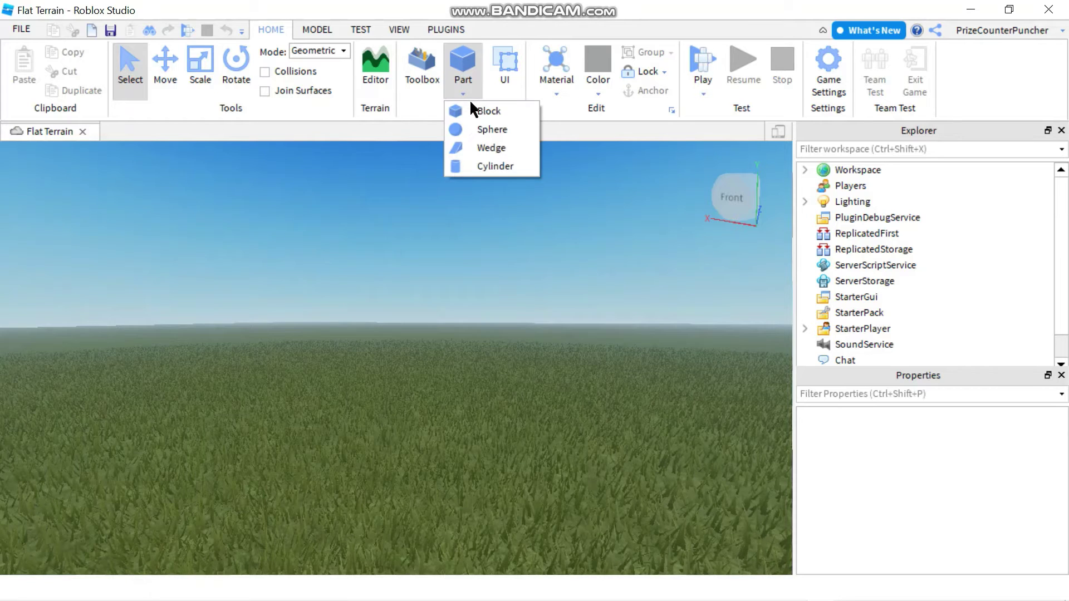
click(480, 132)
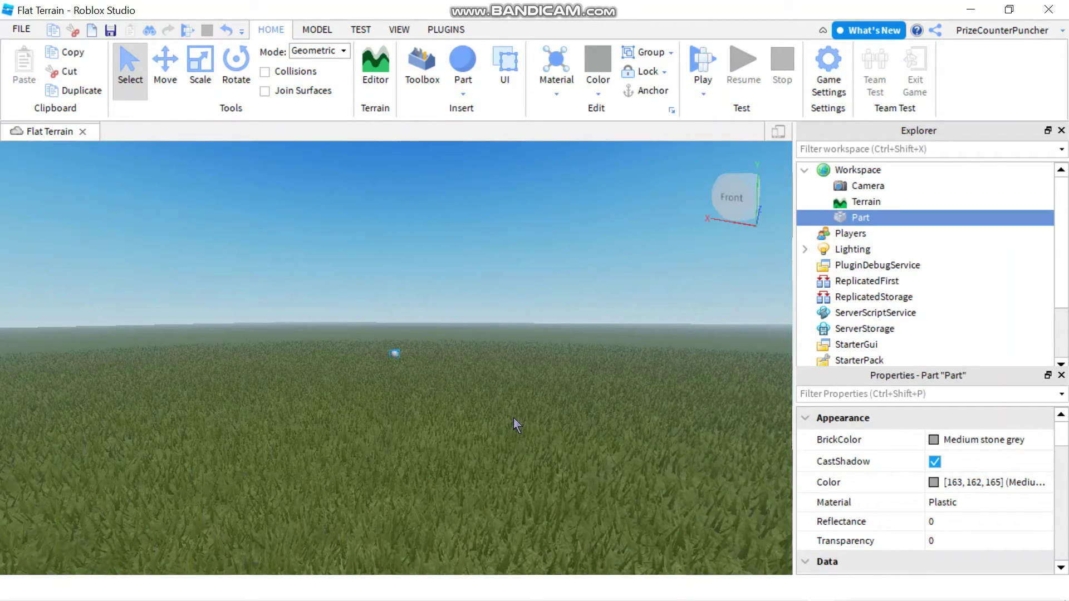
right_drag(516, 425, 517, 425)
scroll(514, 418, up, 5)
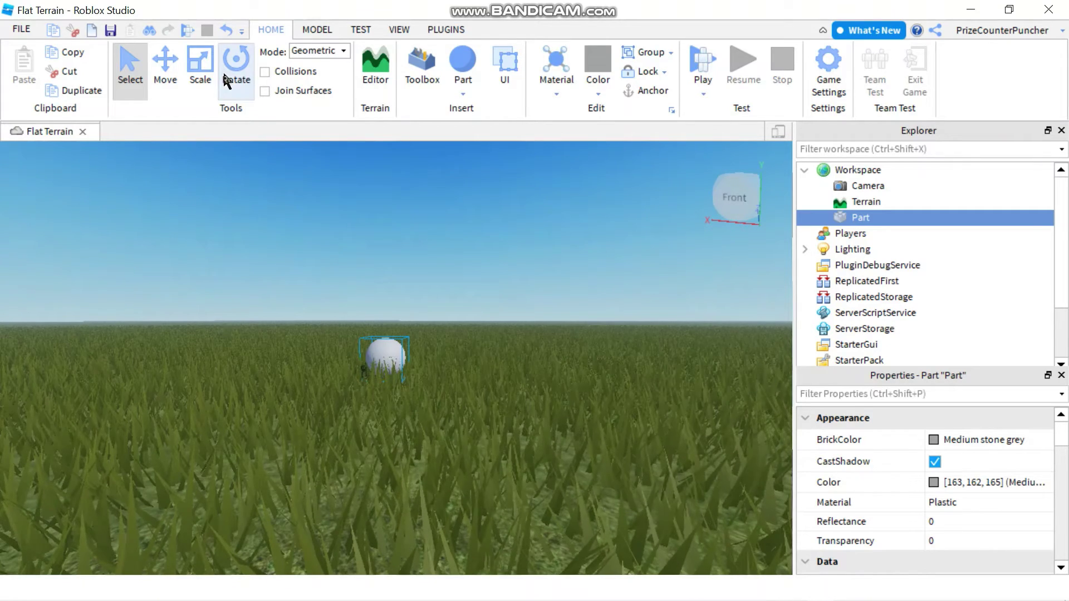
click(203, 64)
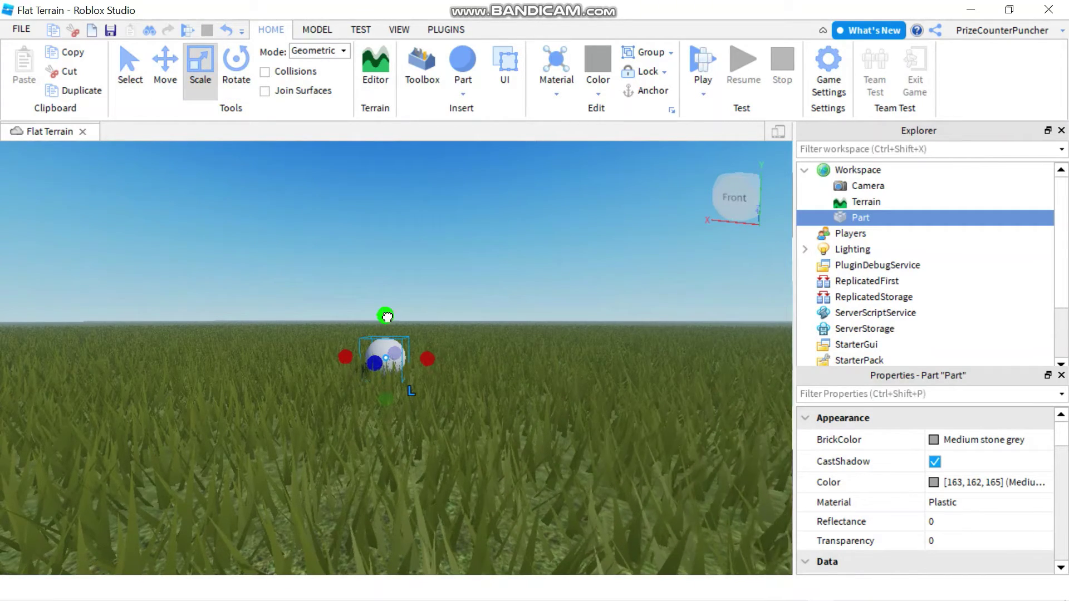
drag(384, 312, 385, 217)
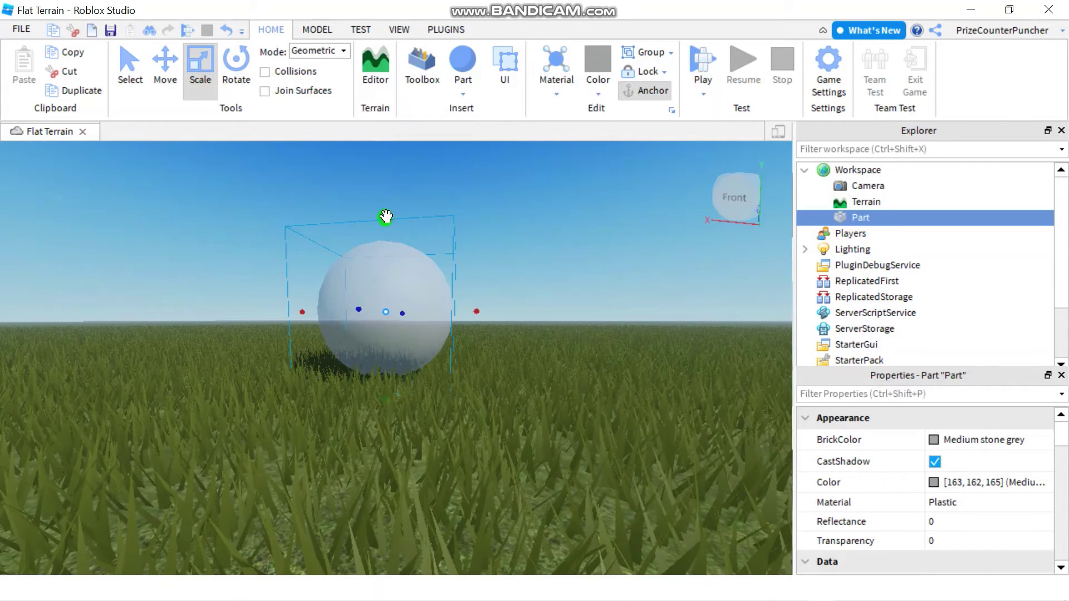
Color the sphere Really red and rename the part RedBall.
click(927, 439)
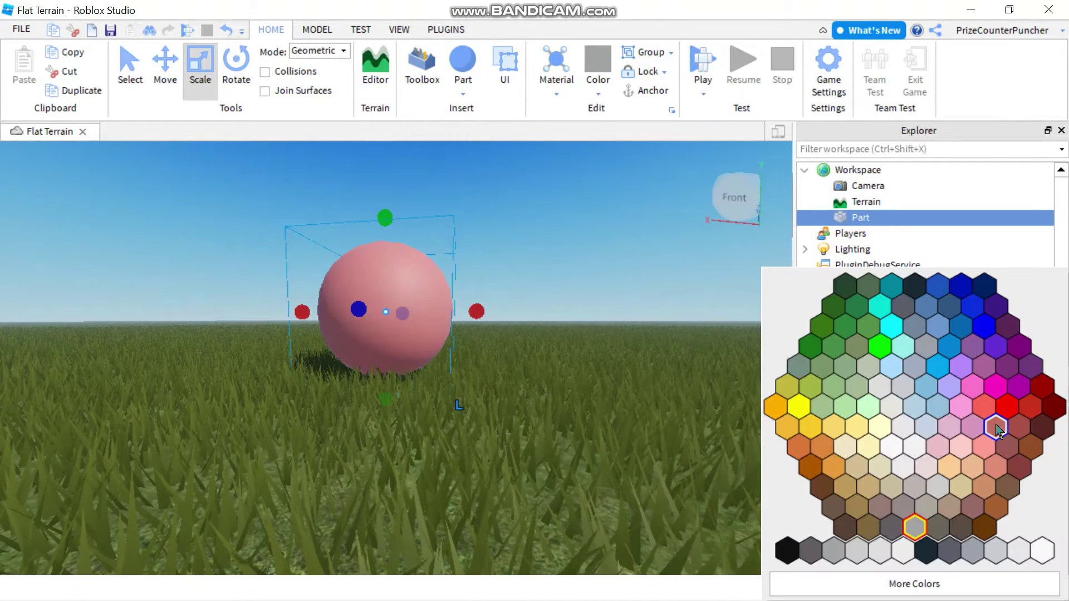
click(1008, 410)
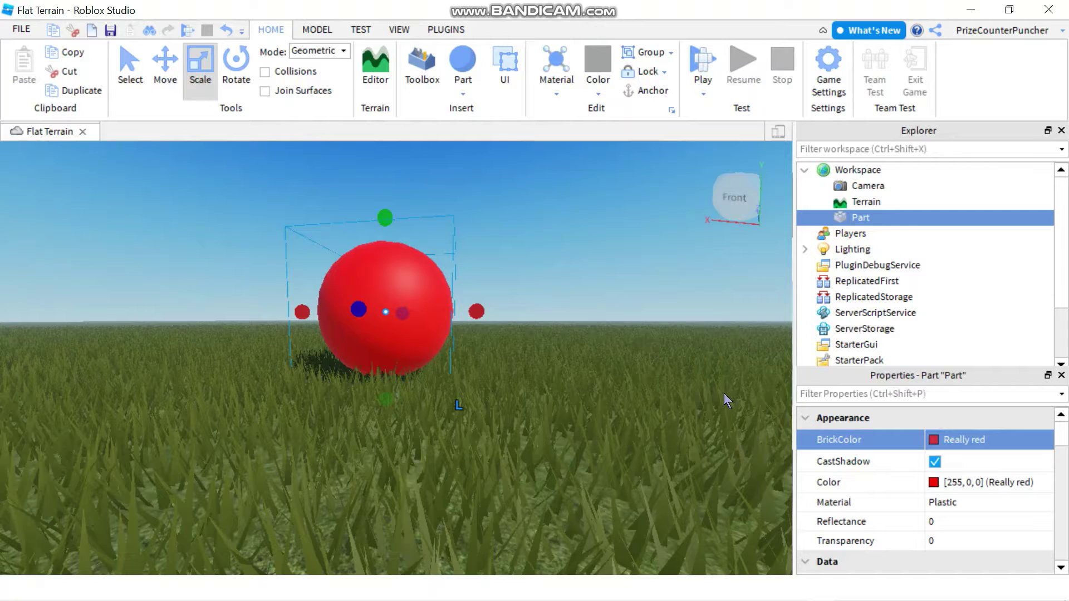
click(858, 221)
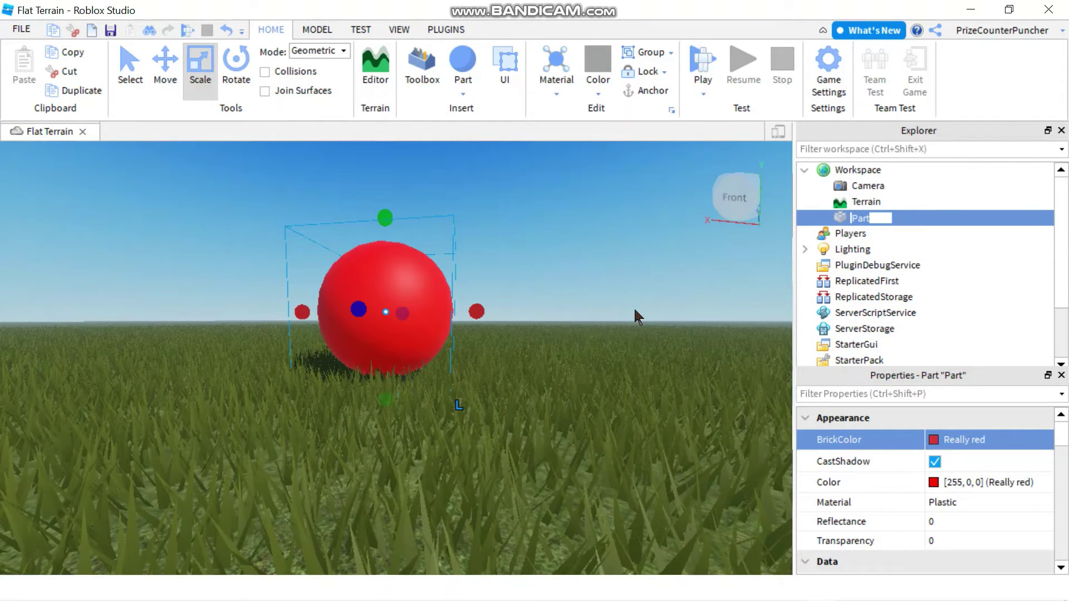
text(Red)
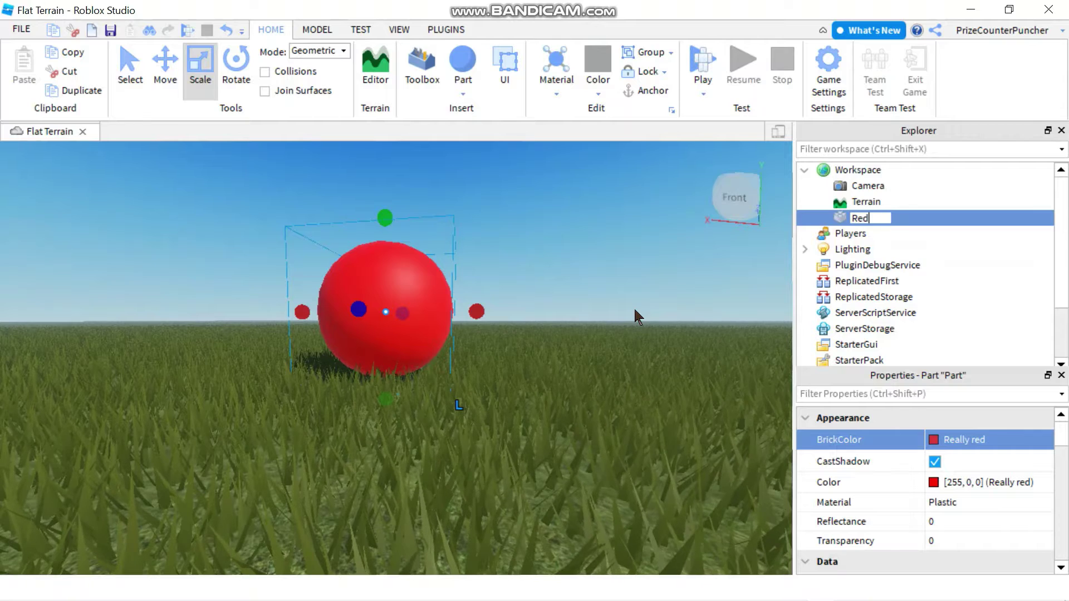
text(Ball)
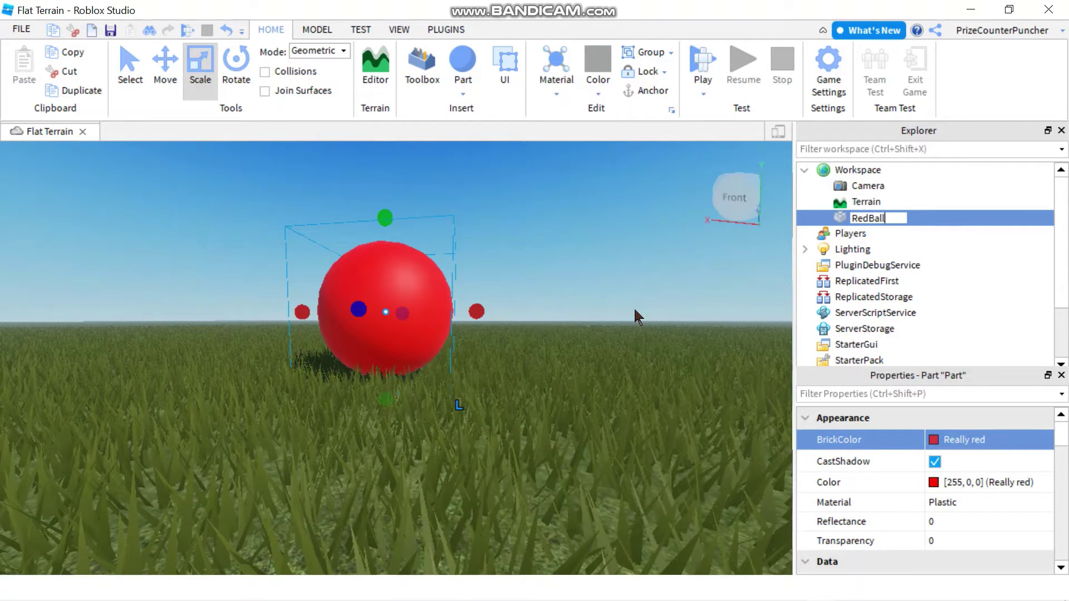
click(635, 310)
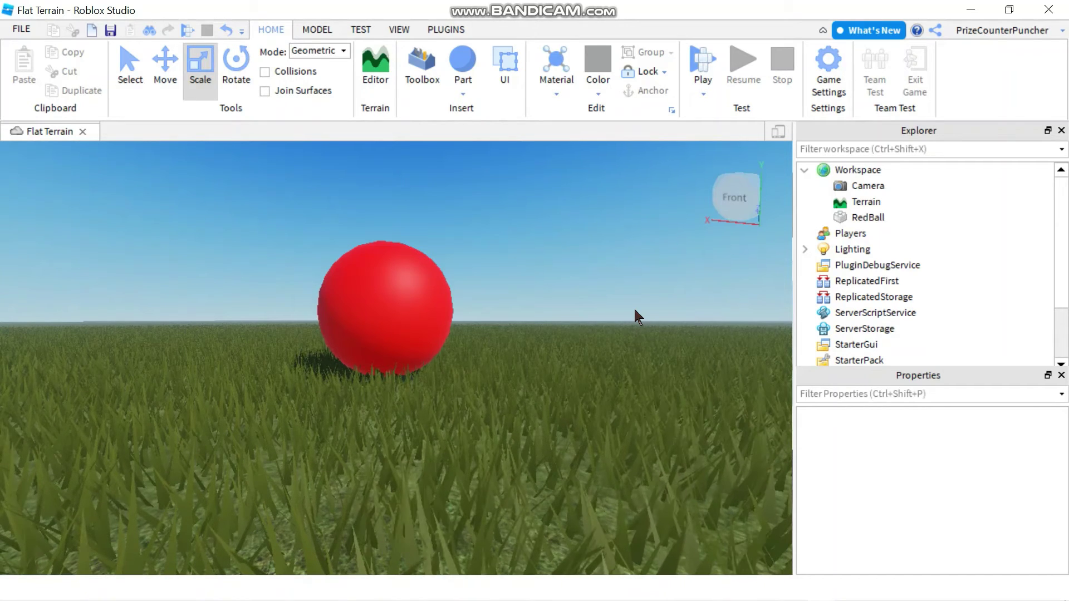
Insert a Sound object into RedBall, searching 'so' in the add-object list.
click(866, 220)
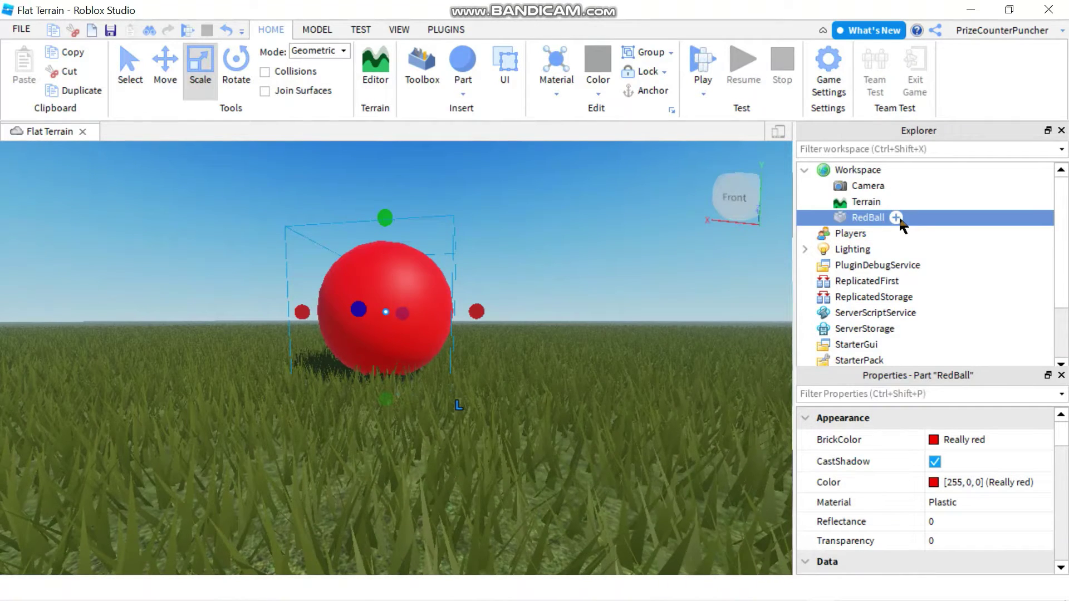
click(897, 218)
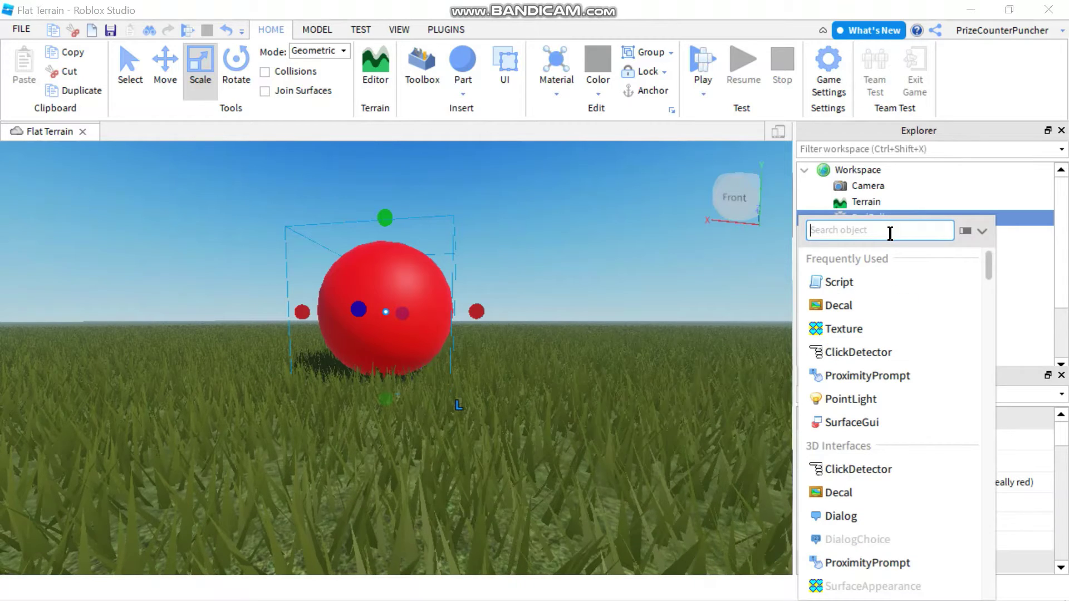
text(so)
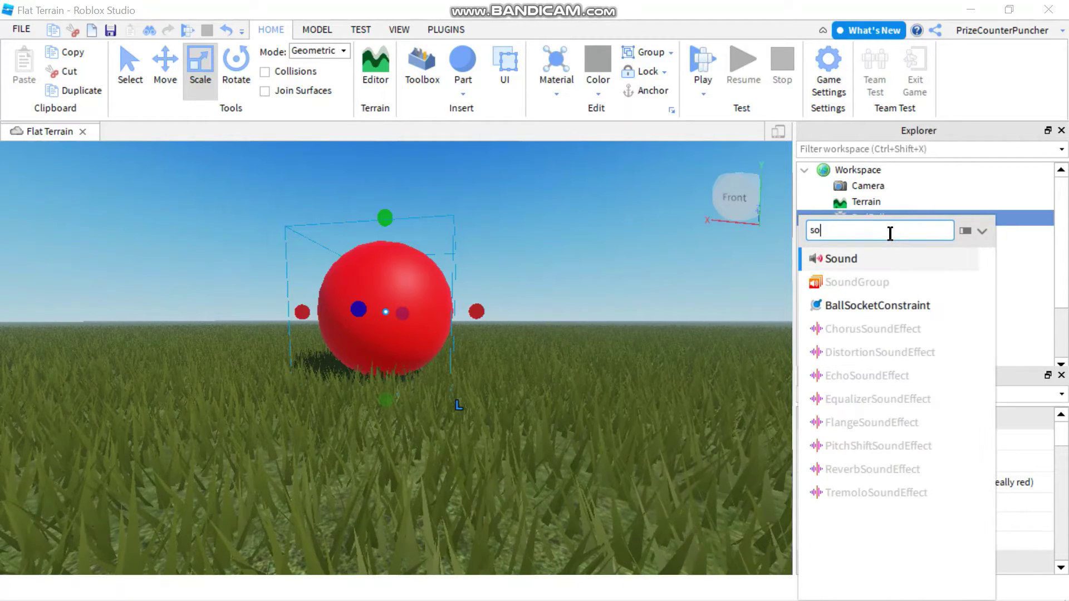
click(842, 259)
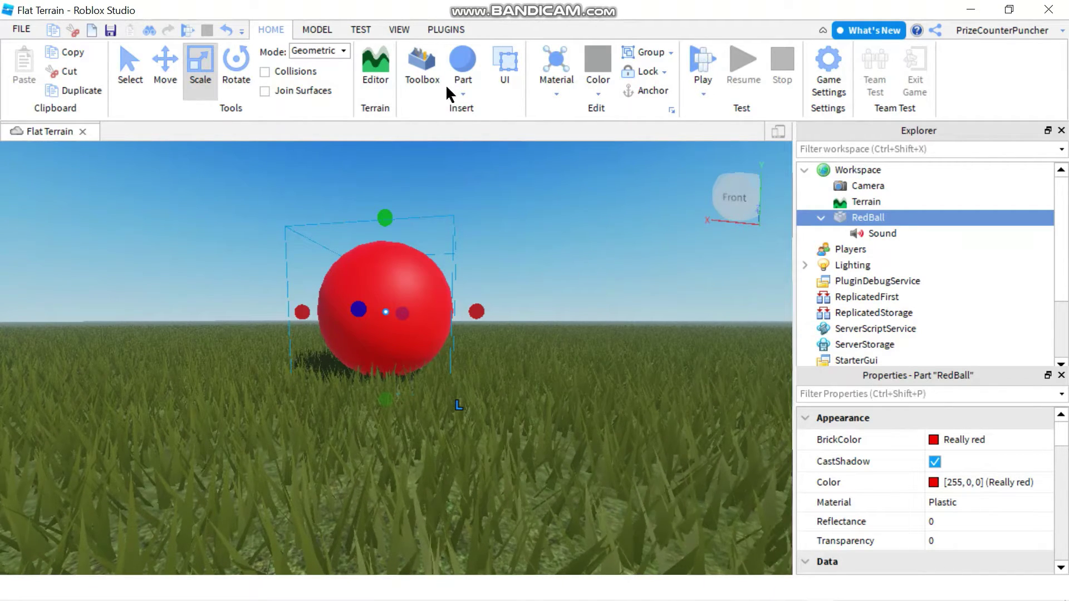
Open the Toolbox Marketplace filtered to Audio assets.
click(414, 71)
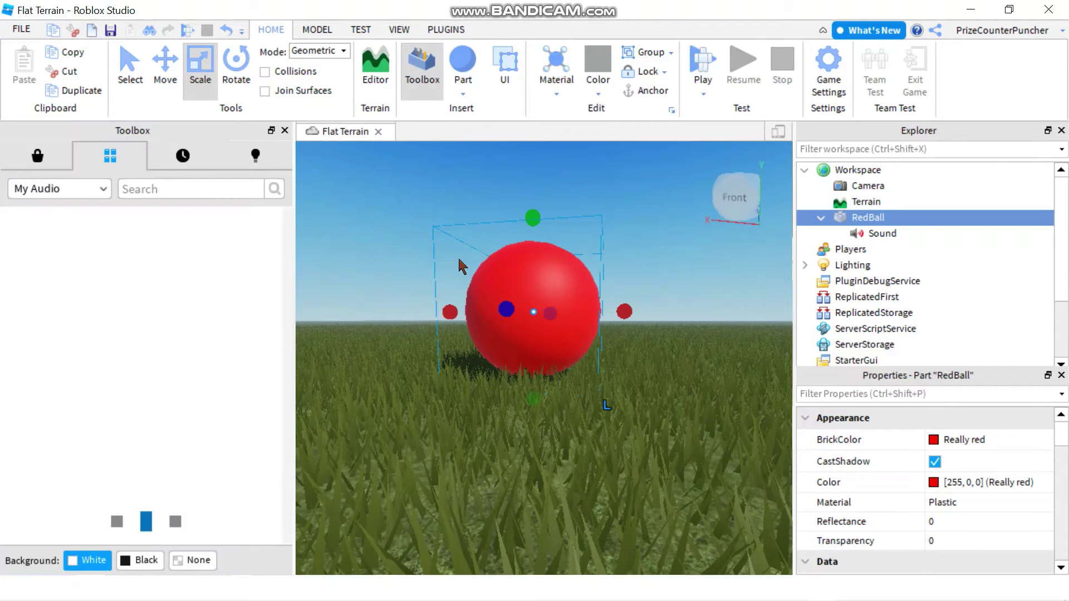
click(39, 154)
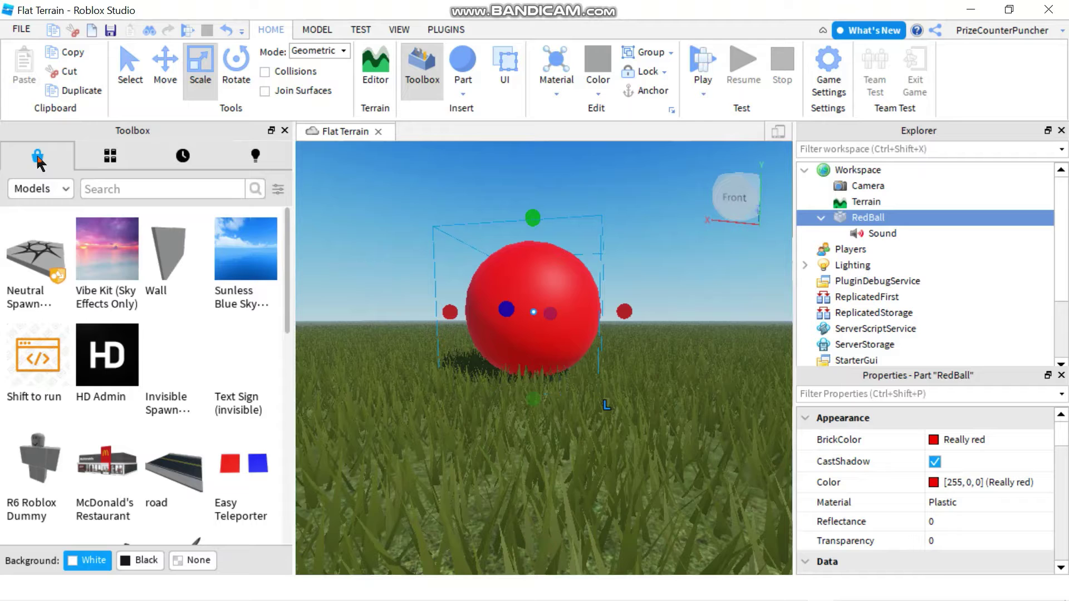
click(59, 189)
click(50, 272)
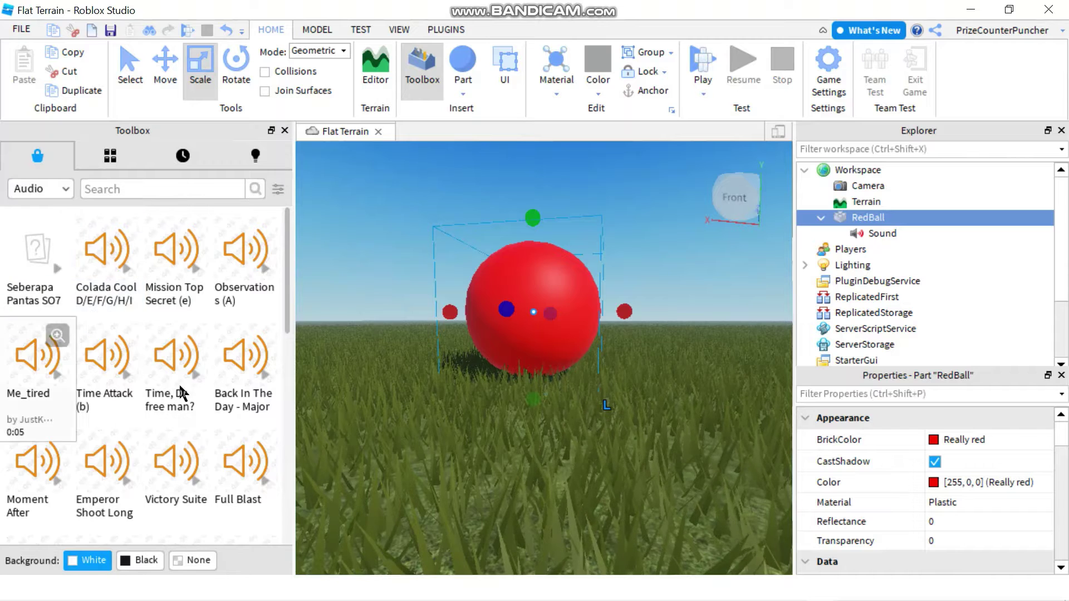
Search audio for 'hello' and copy the Hello clip's asset ID.
scroll(131, 386, down, 3)
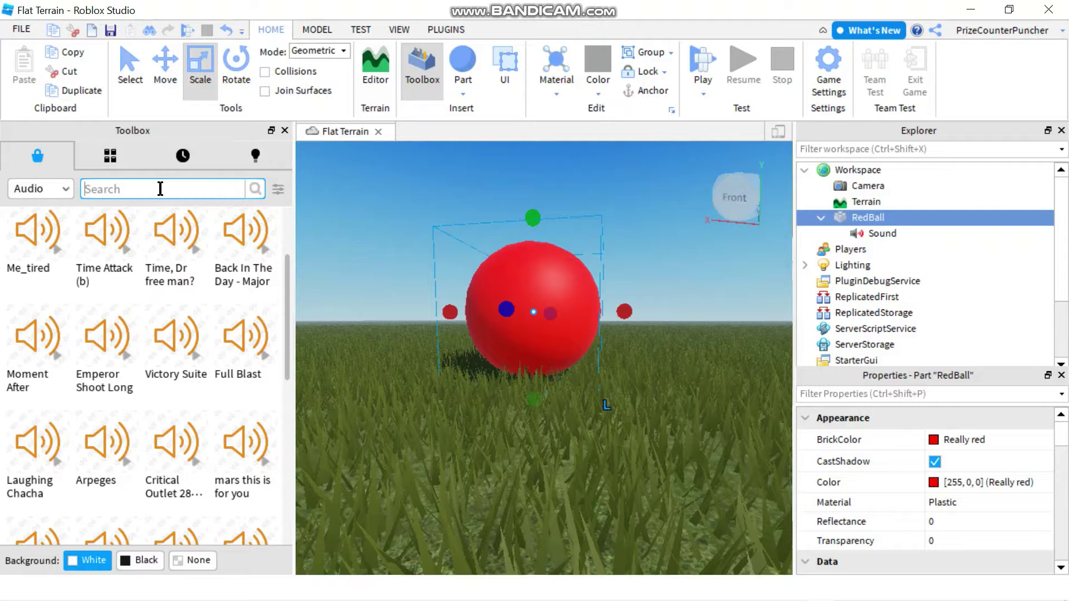
text(hello)
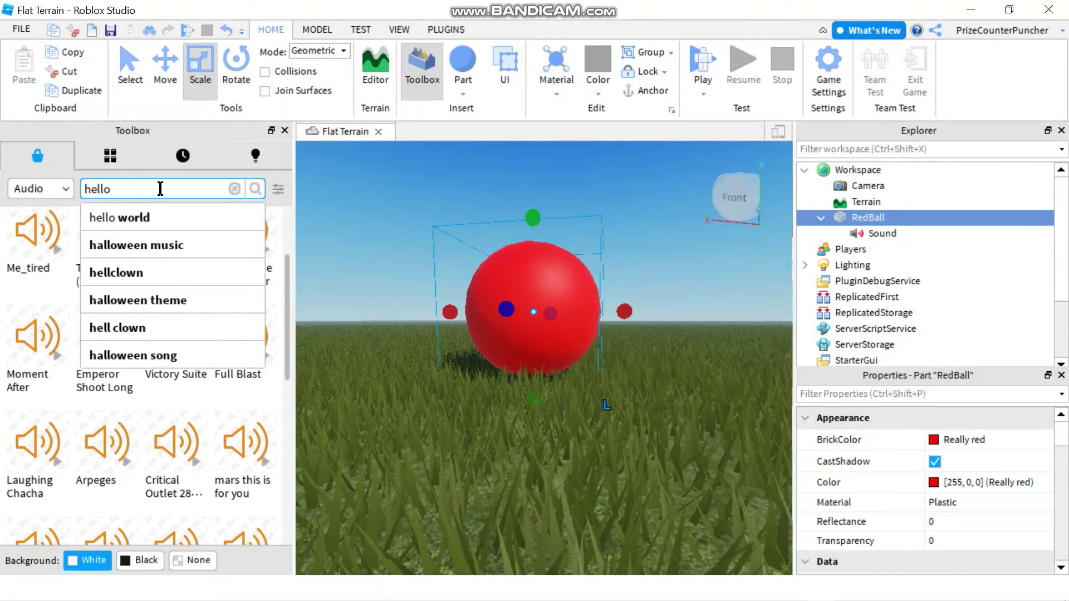
key(Return)
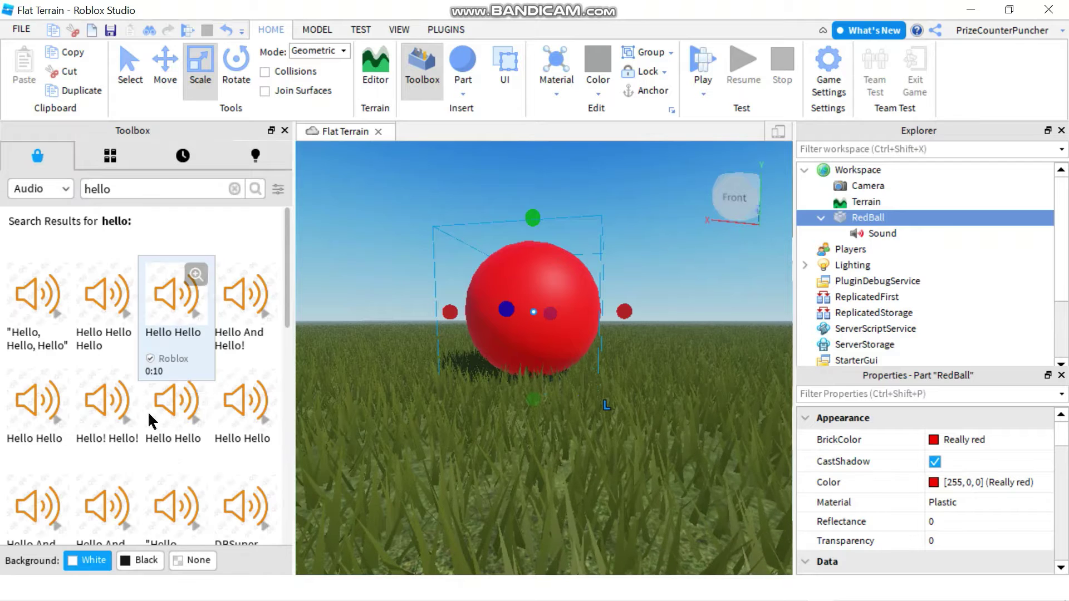
scroll(117, 402, down, 3)
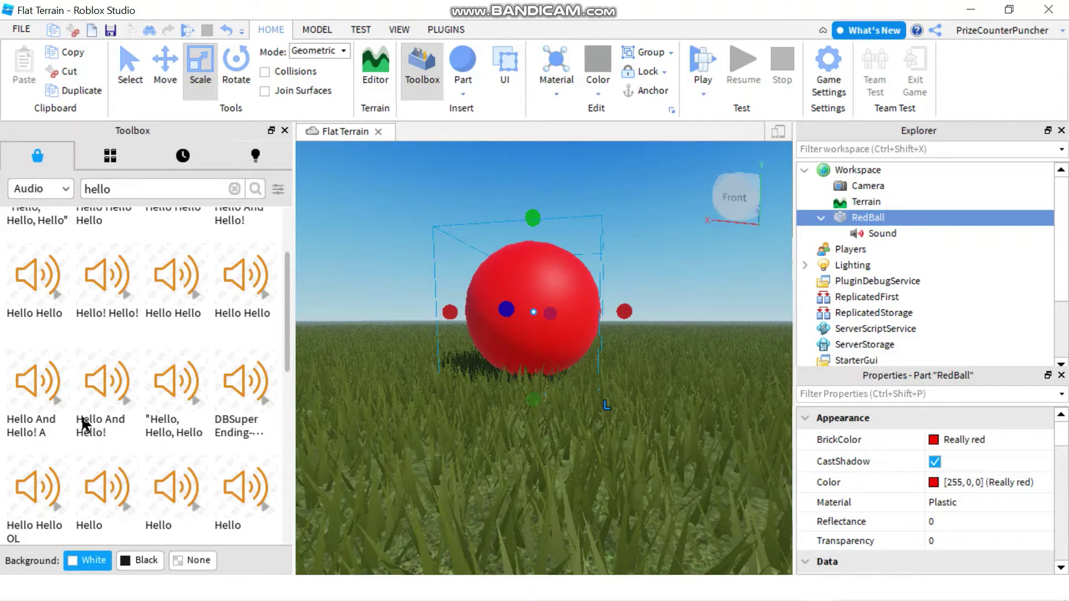
scroll(117, 430, down, 6)
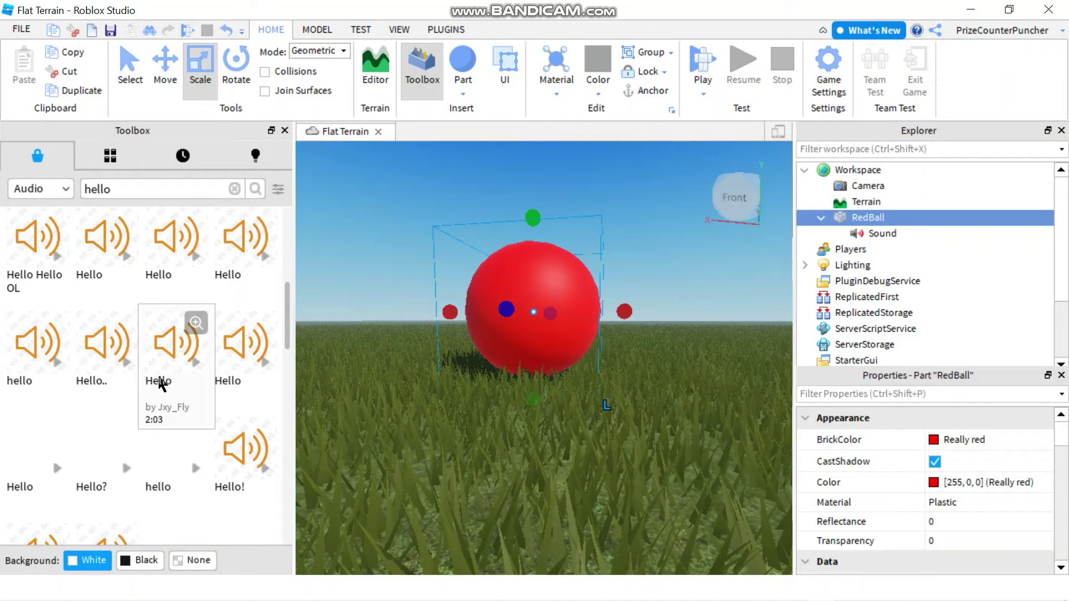
right_click(99, 243)
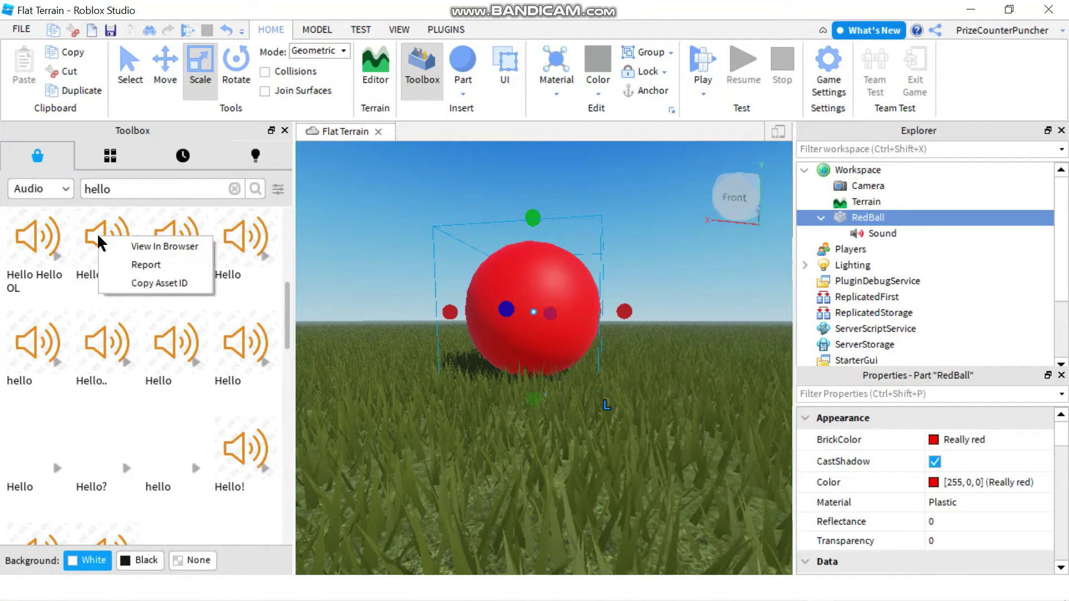
click(142, 287)
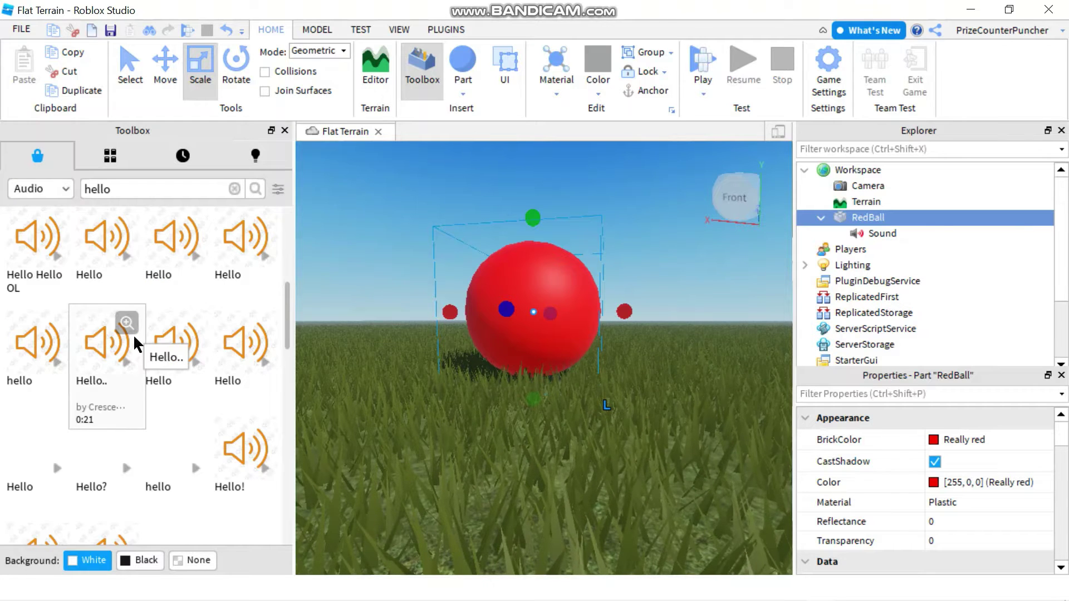
Copy the asset ID of 'Exo. Piano Version Copyright Free' from the My Audio inventory.
click(111, 157)
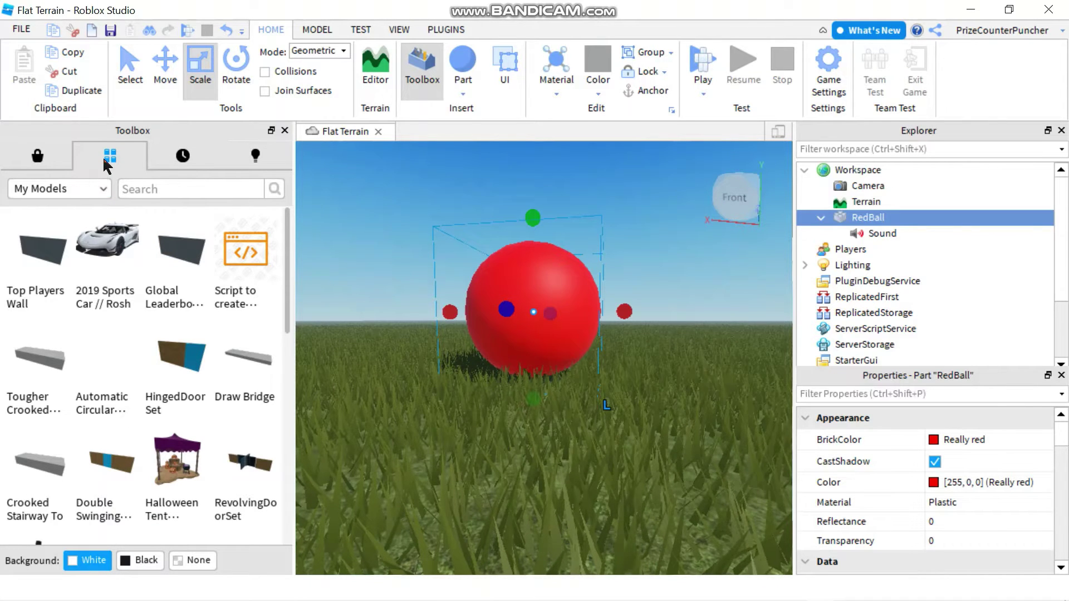
click(102, 192)
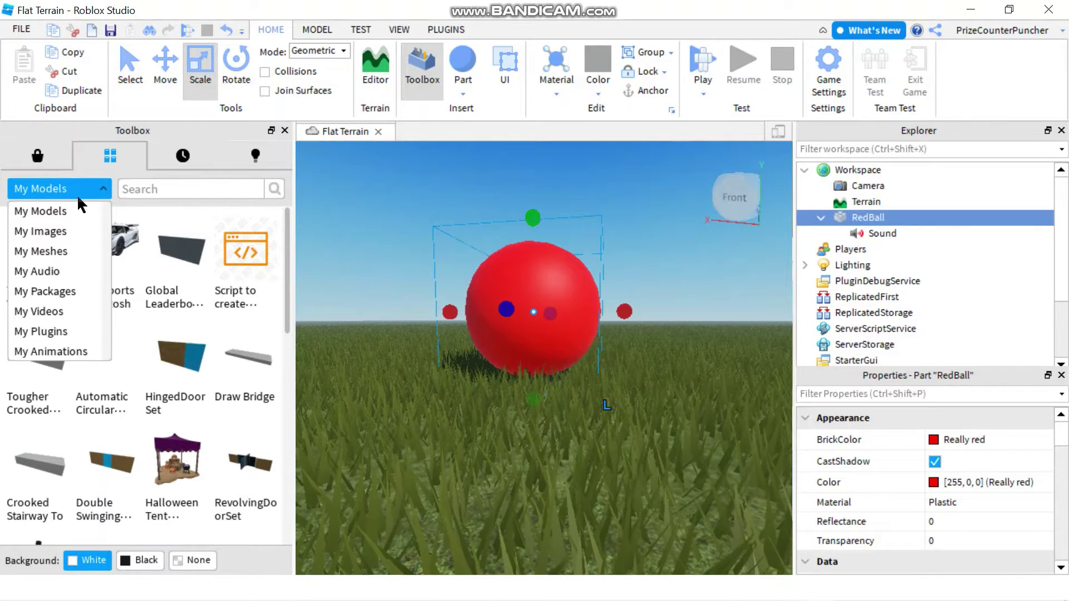
click(65, 271)
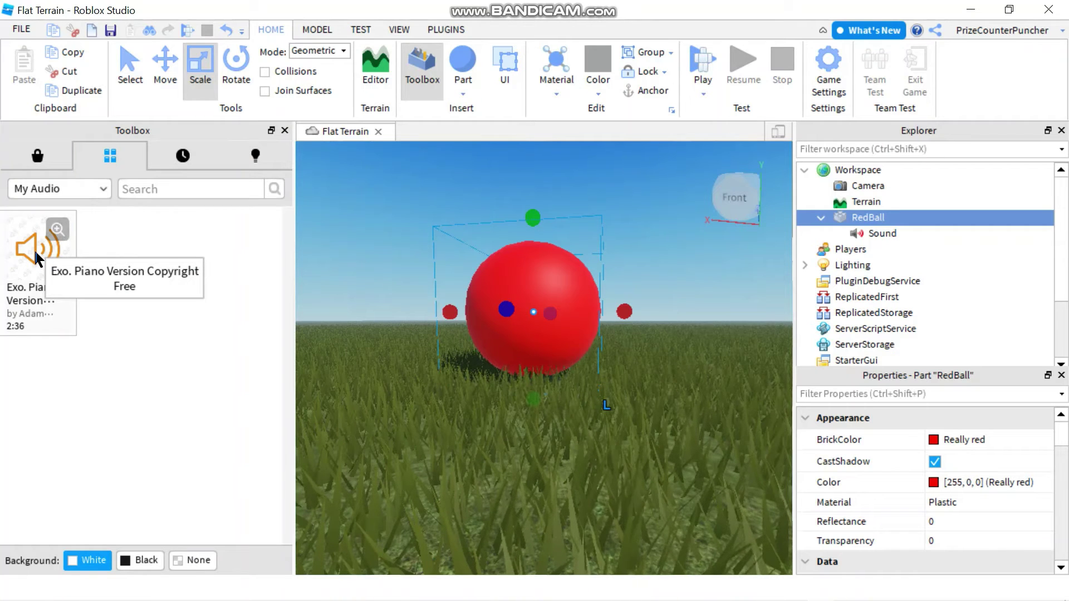
right_click(34, 249)
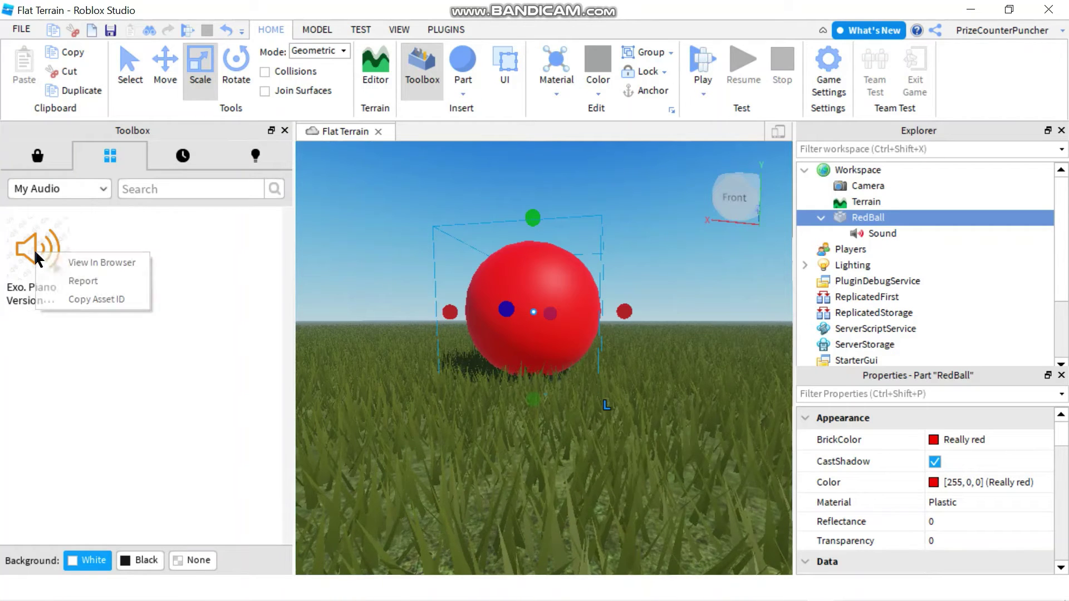
click(92, 299)
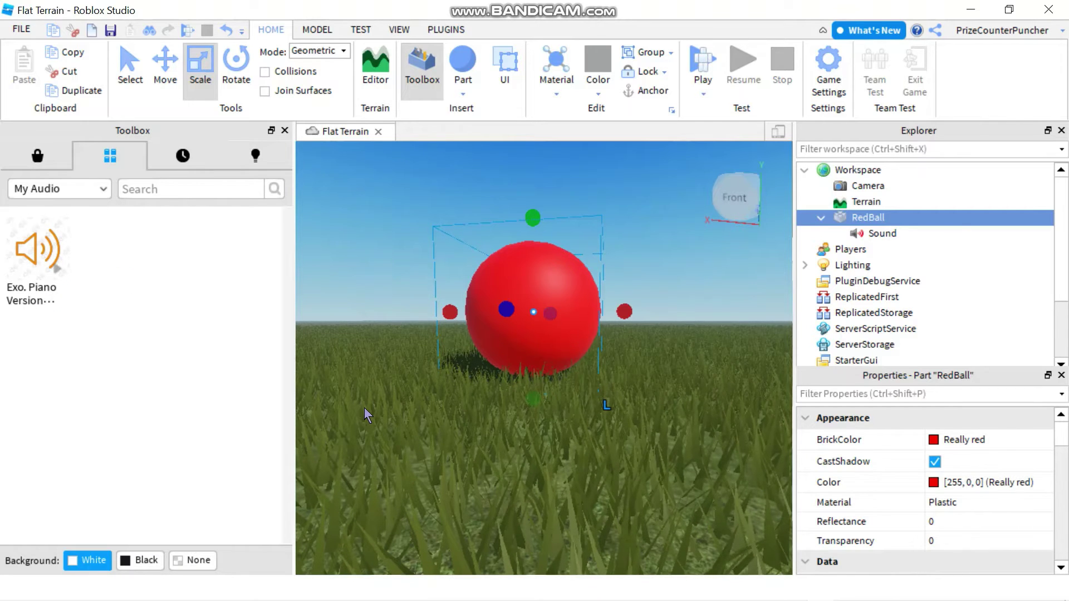
Paste the copied ID into the Sound's SoundId: rbxassetid://575064240, a 238.863-second track.
click(887, 231)
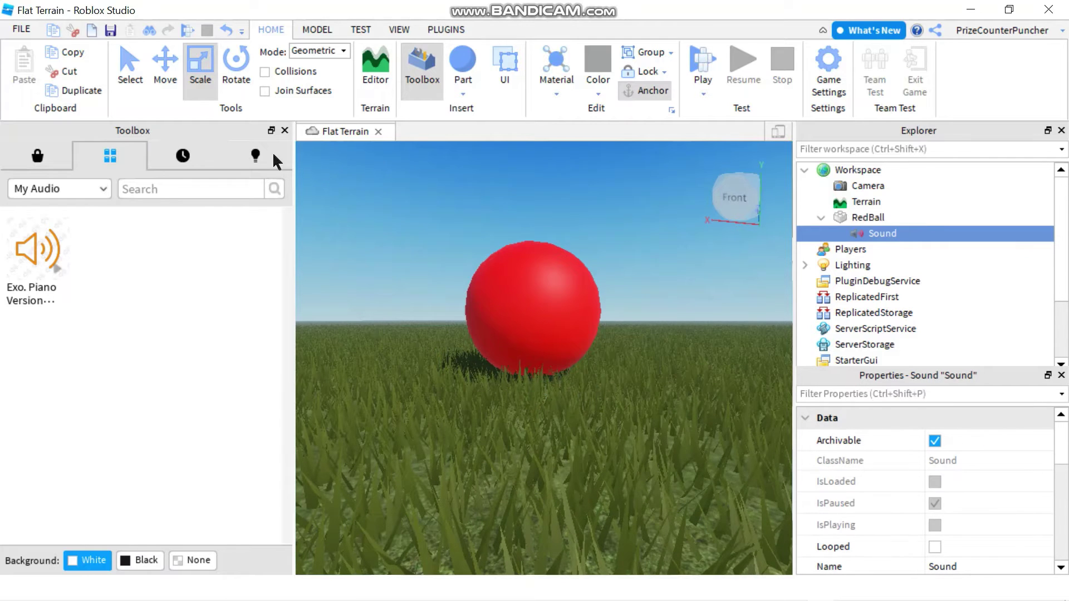
click(284, 131)
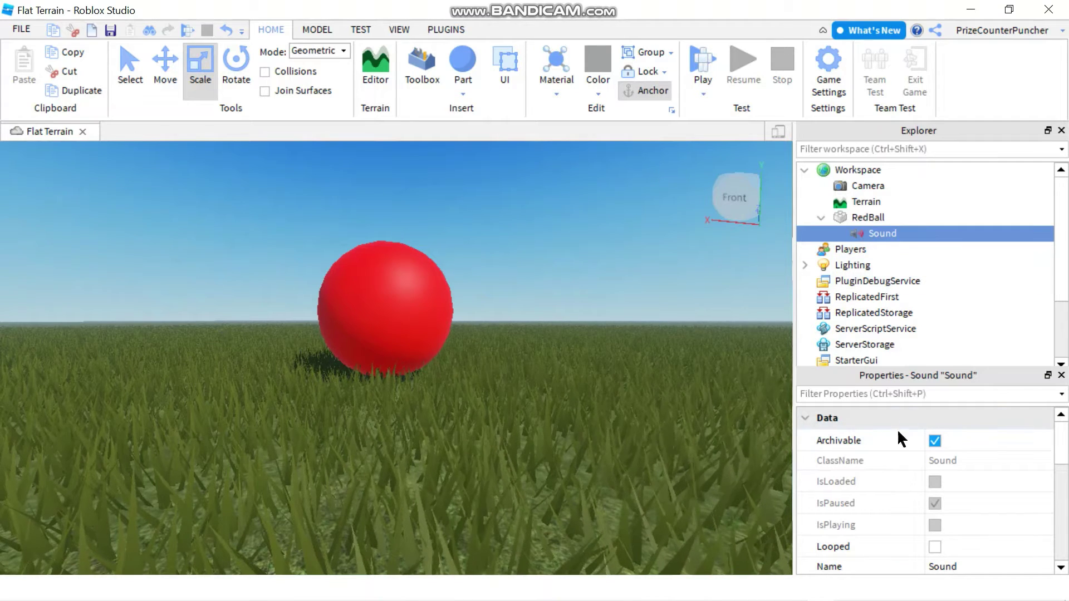
scroll(894, 472, down, 3)
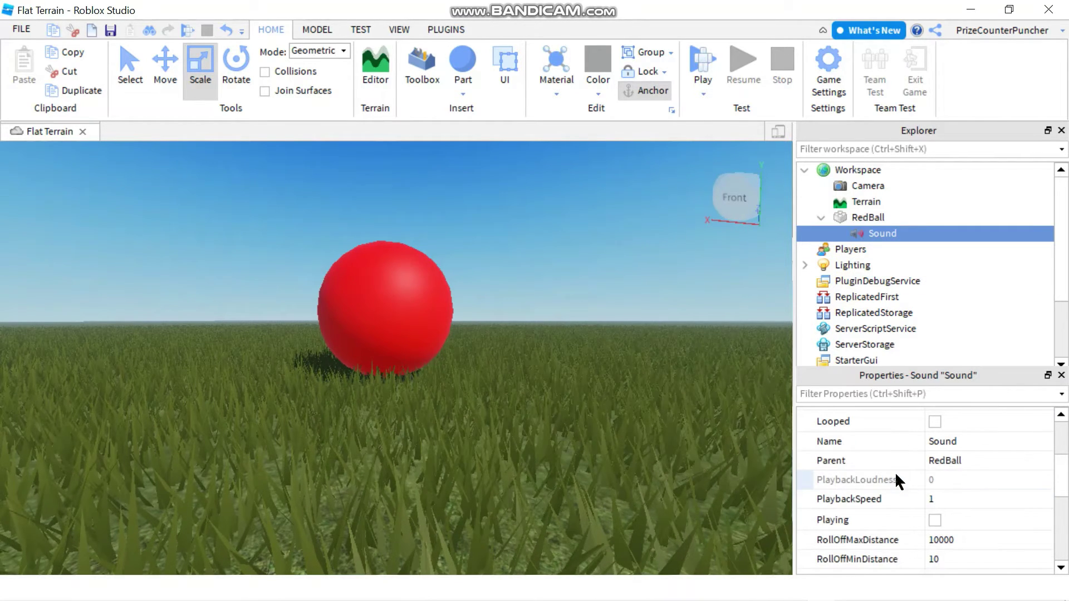
scroll(889, 476, down, 1)
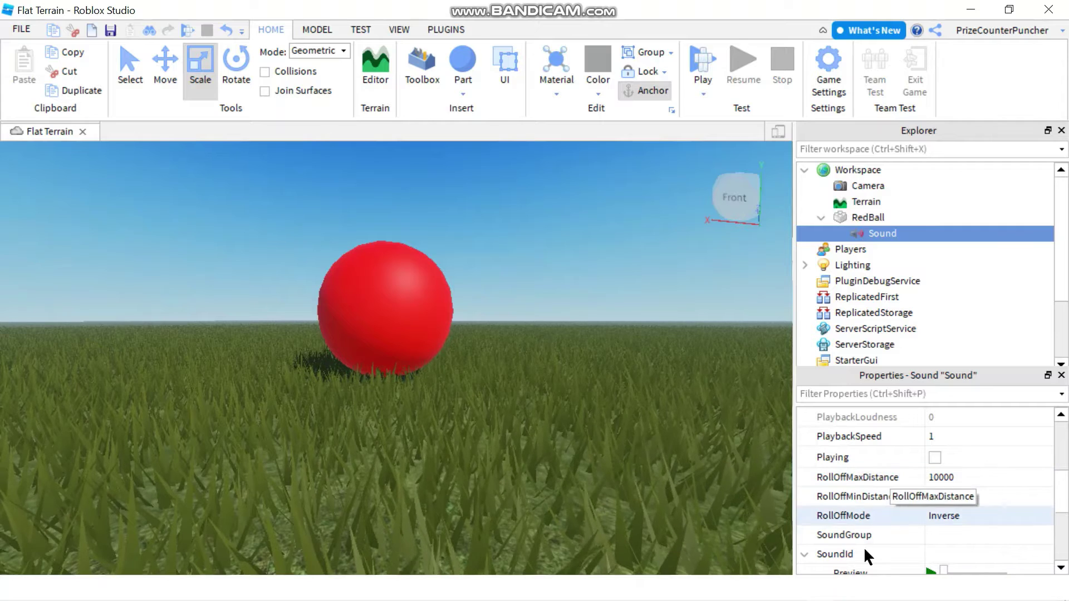
scroll(880, 527, down, 1)
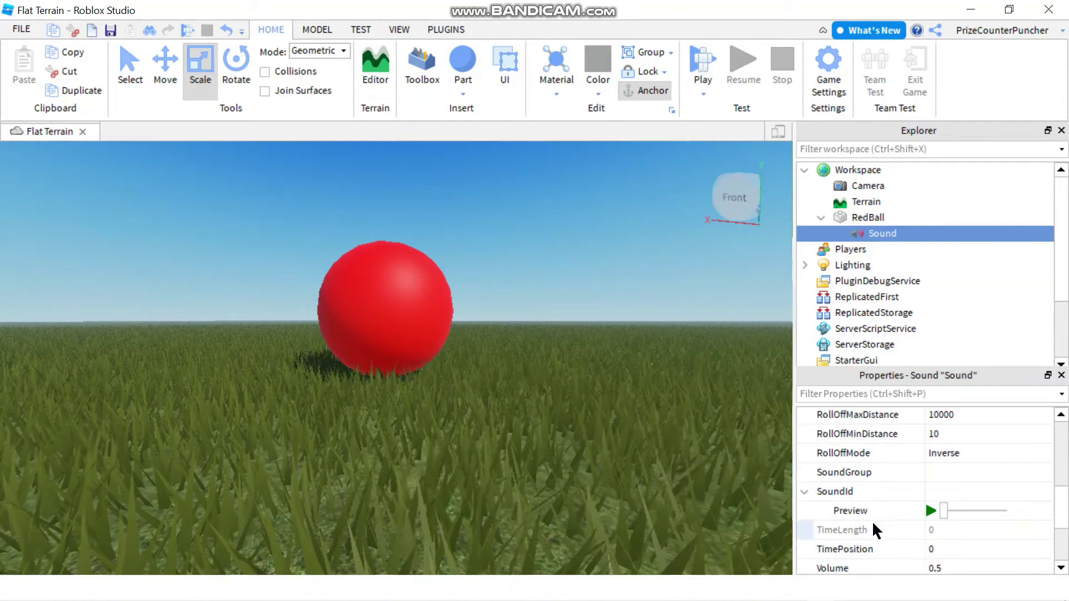
click(945, 491)
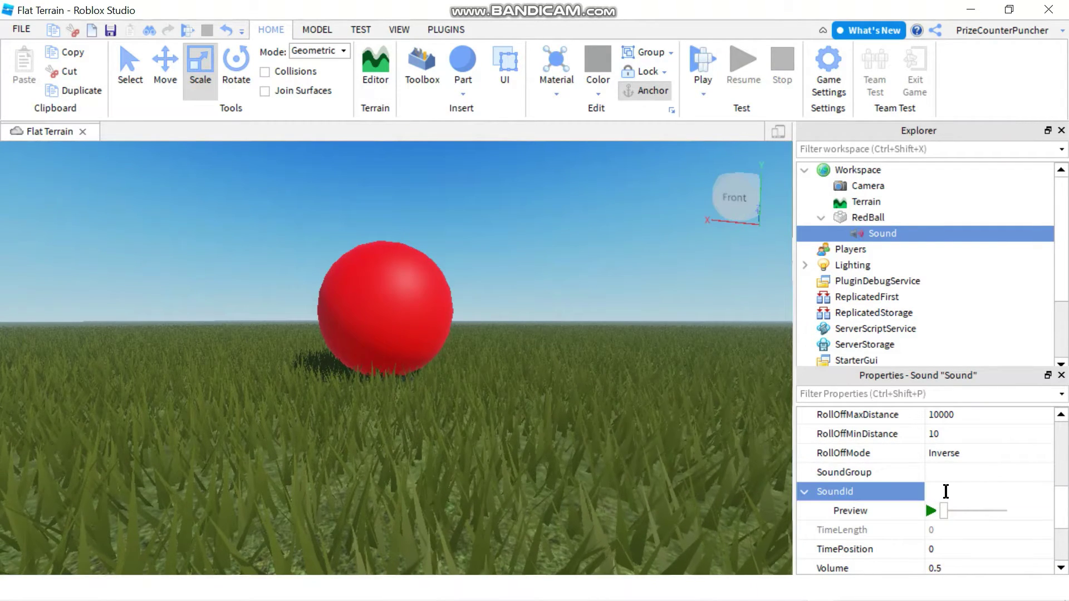
right_click(945, 491)
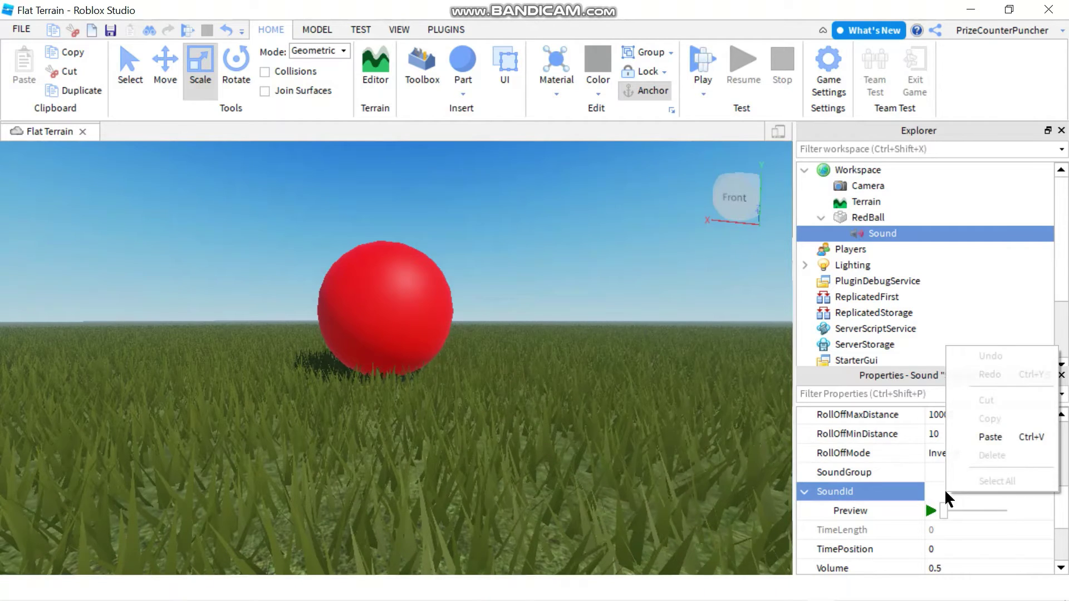
click(987, 437)
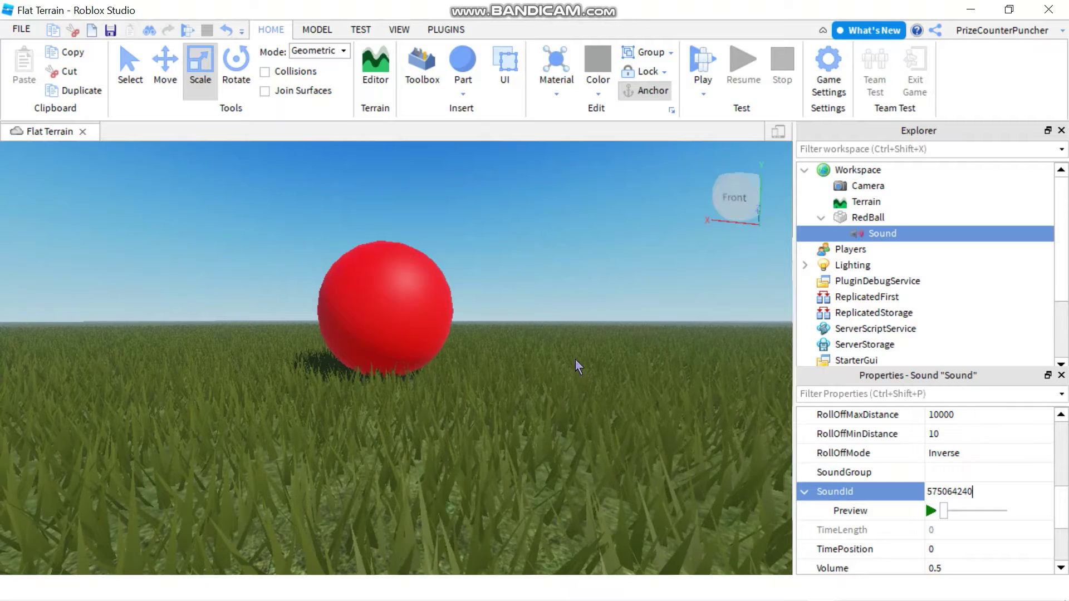
key(Return)
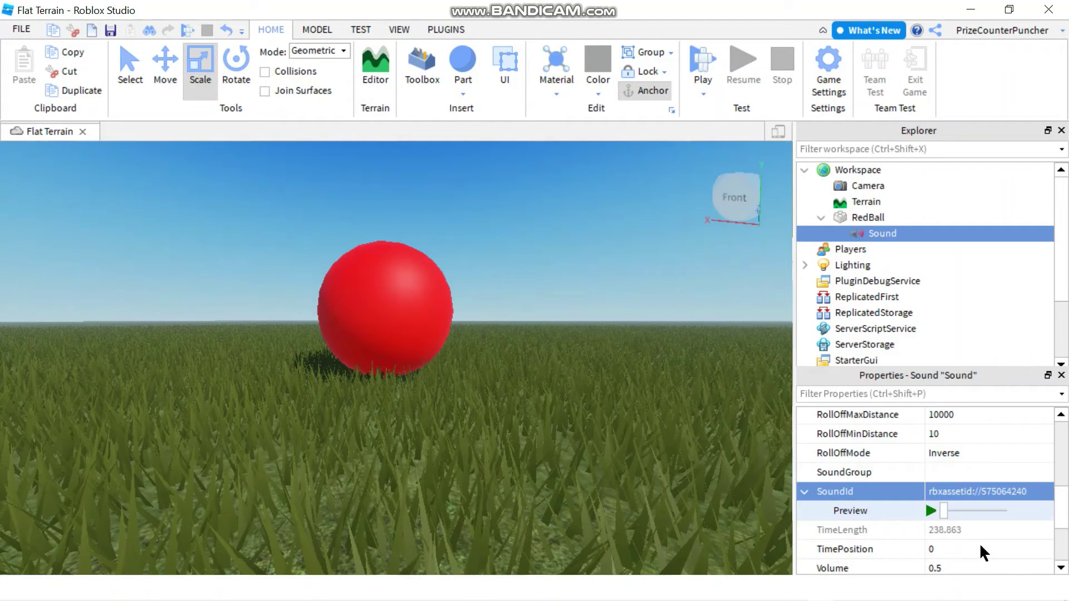
click(931, 511)
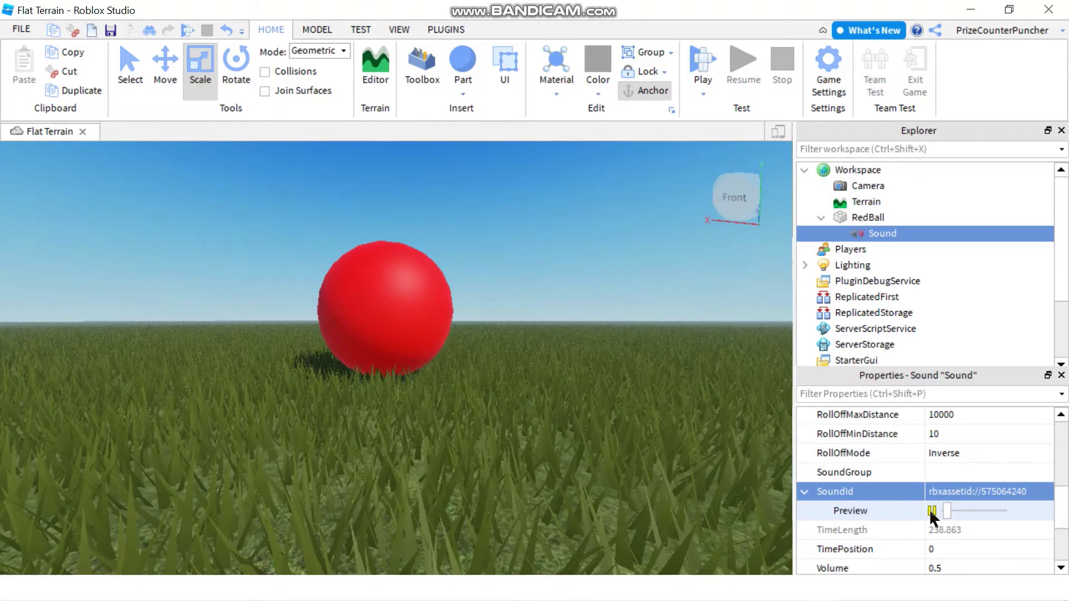
click(931, 511)
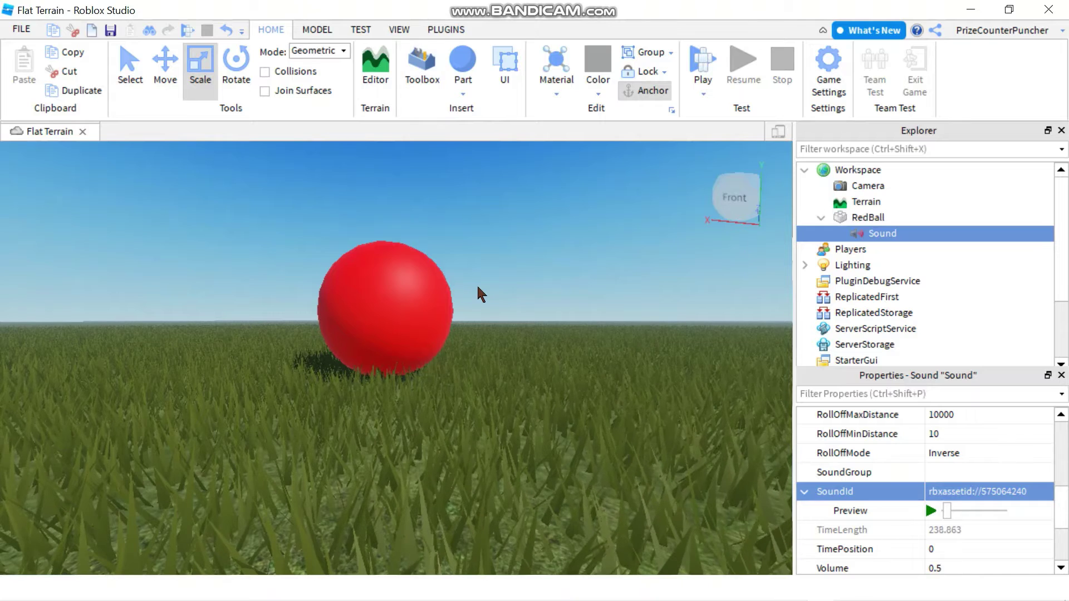
click(427, 72)
mouse_move(58, 259)
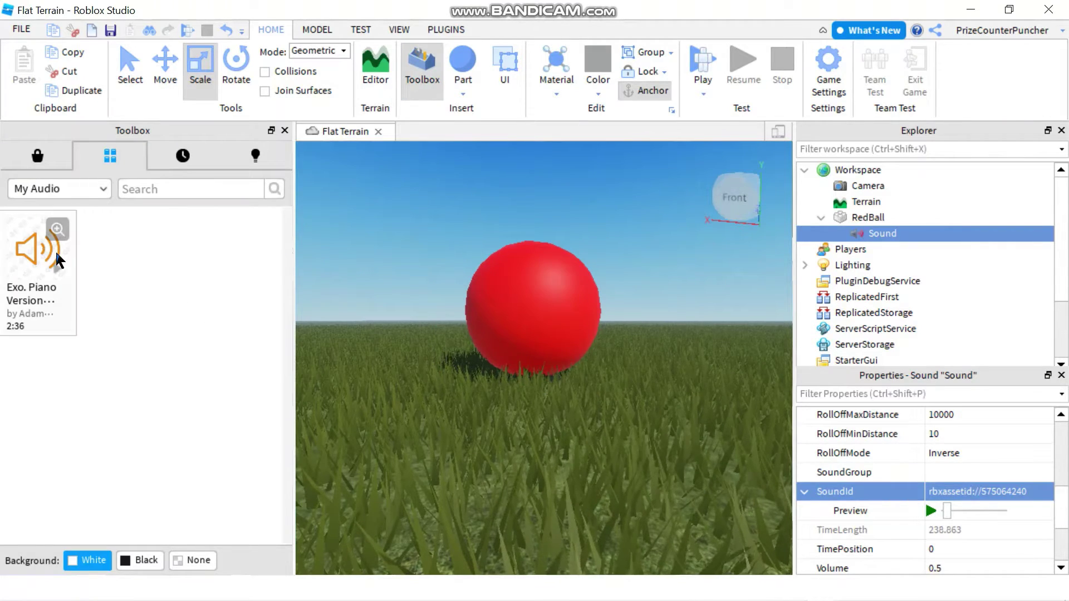
right_click(28, 243)
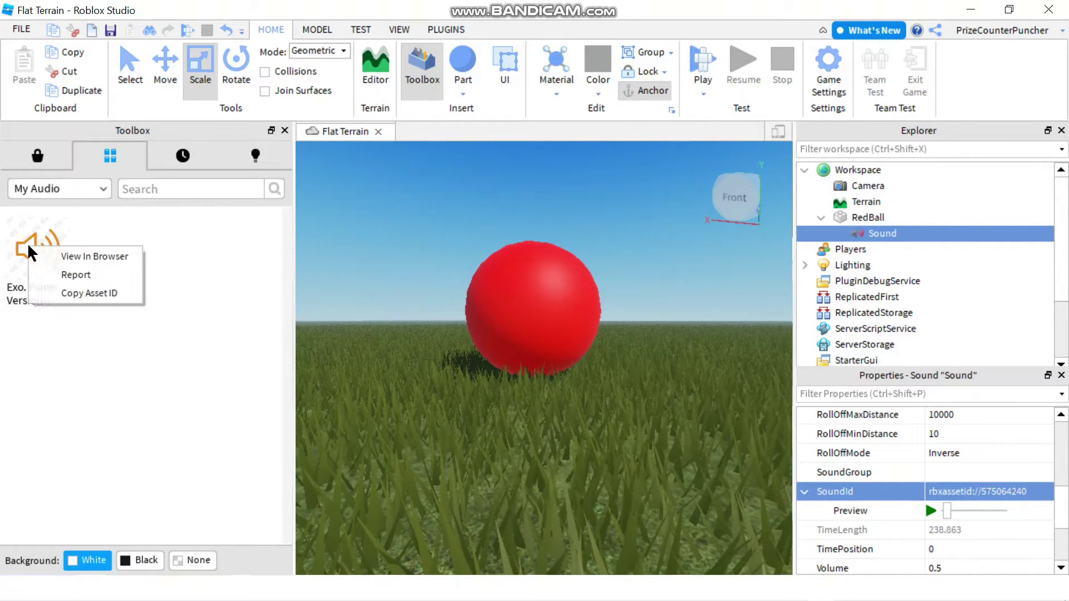
click(95, 301)
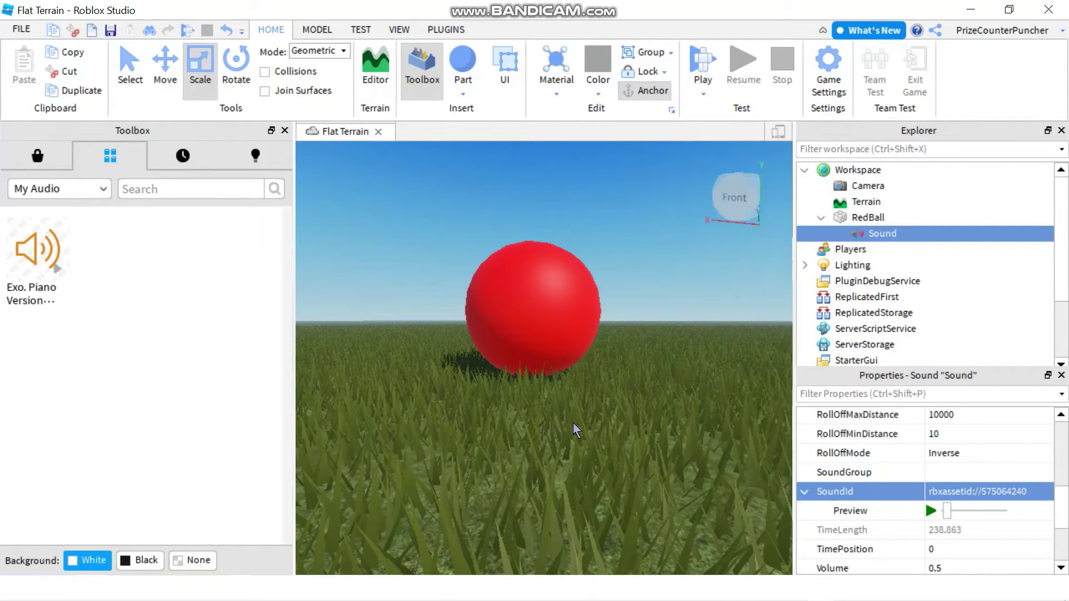
click(1010, 492)
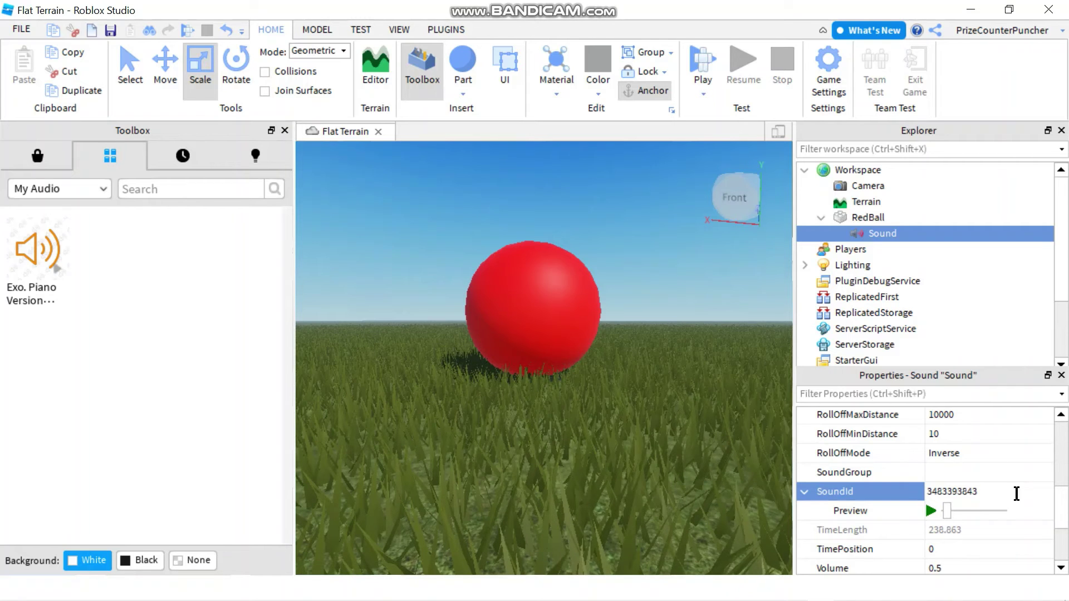
key(Return)
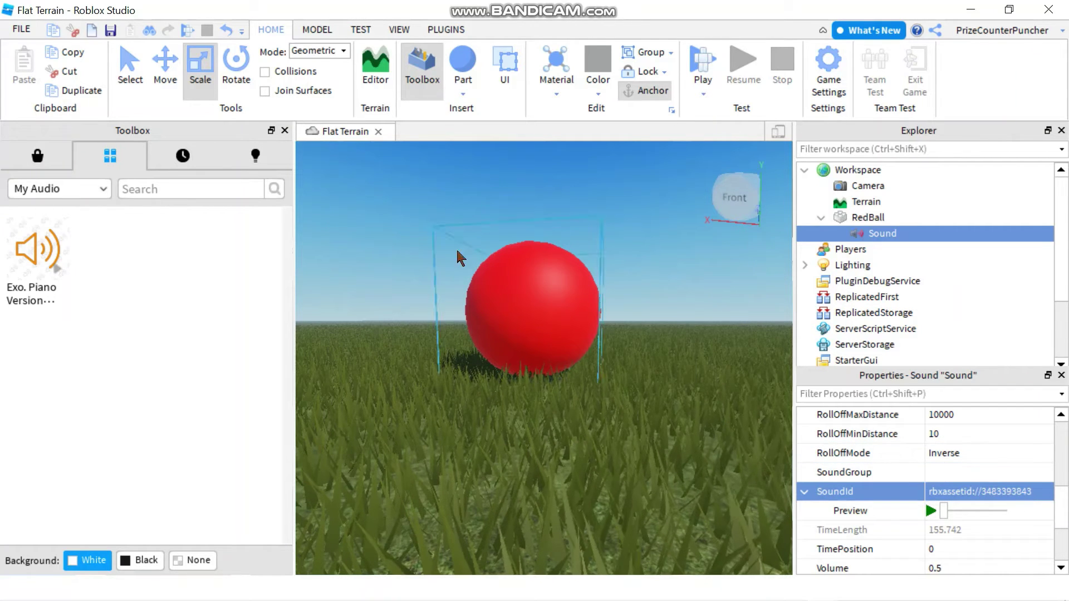
click(284, 131)
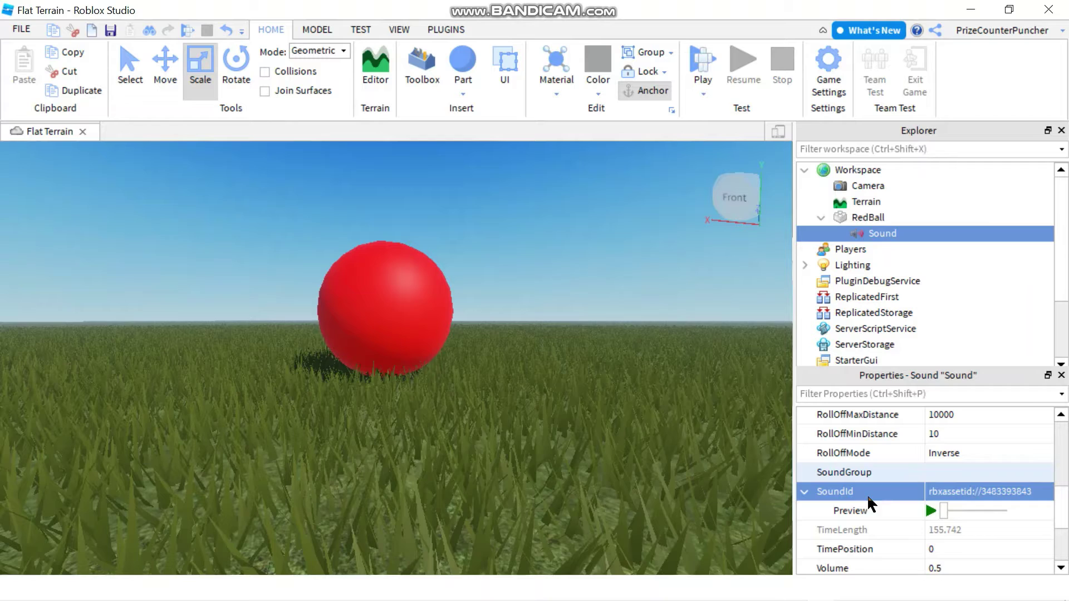
Preview the Exo. Piano sound, then enable the Sound's Playing and Looped properties.
click(930, 513)
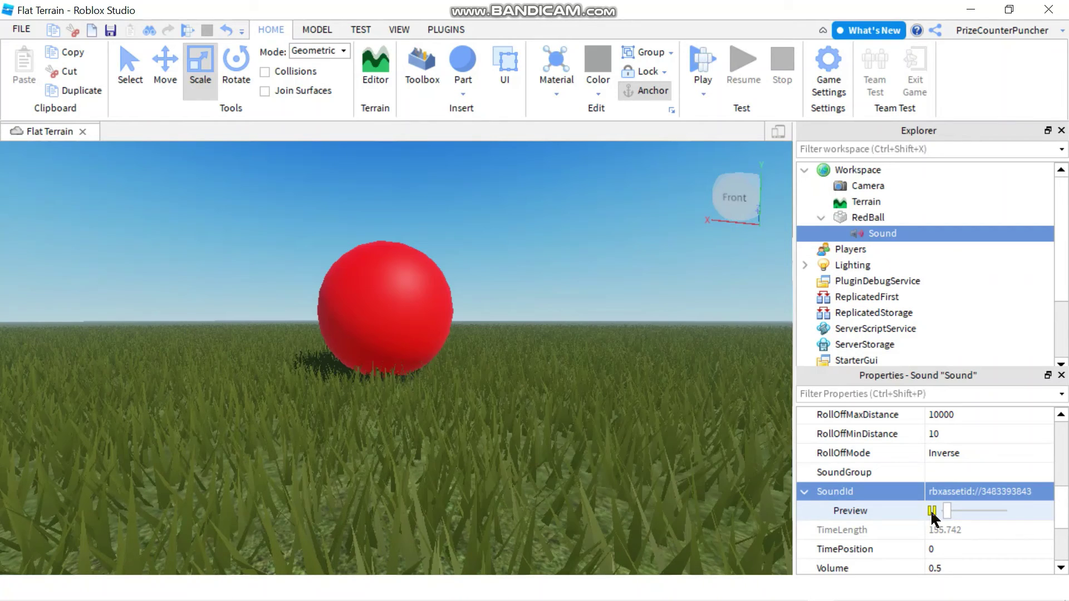
click(931, 511)
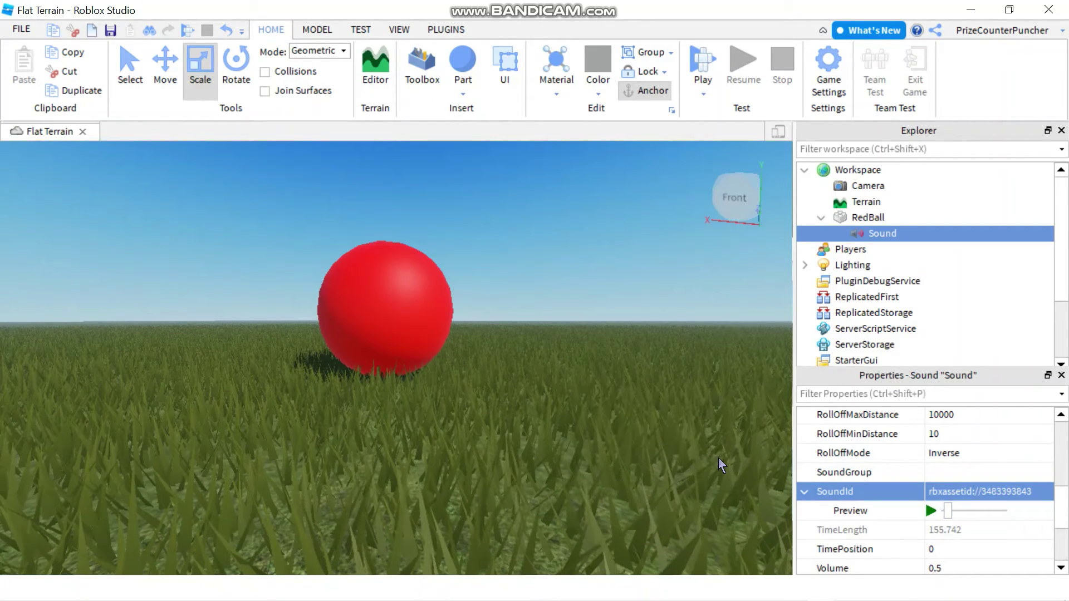
scroll(872, 500, up, 5)
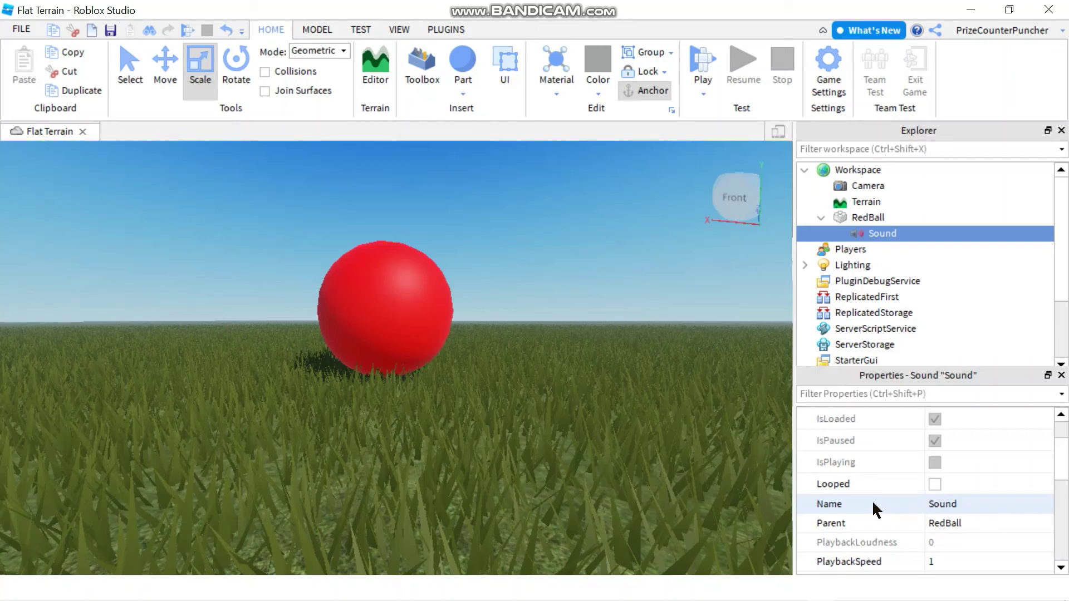
scroll(872, 500, down, 1)
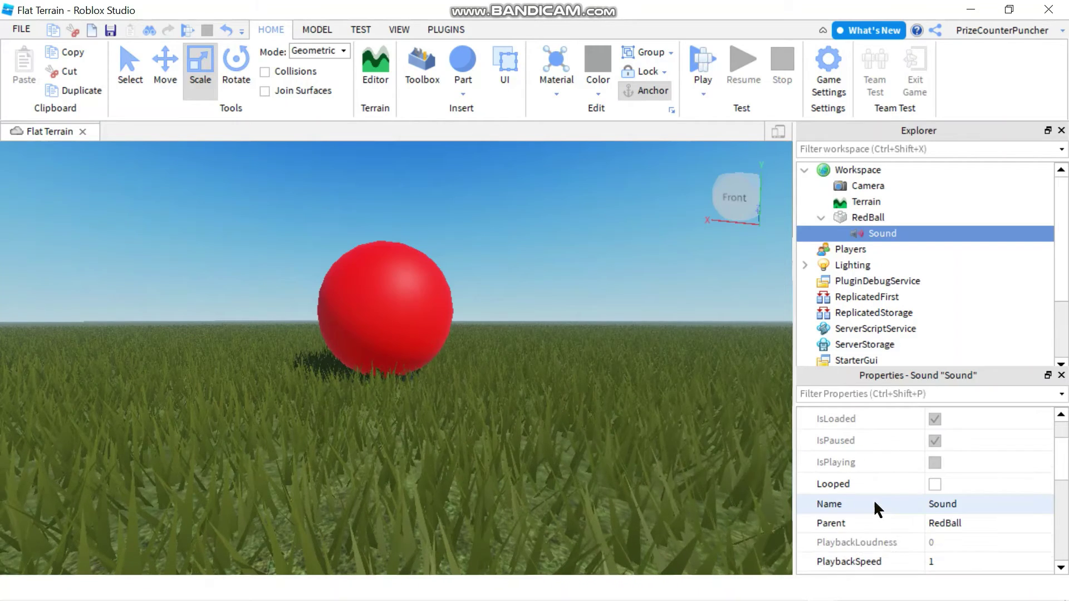
scroll(874, 499, down, 1)
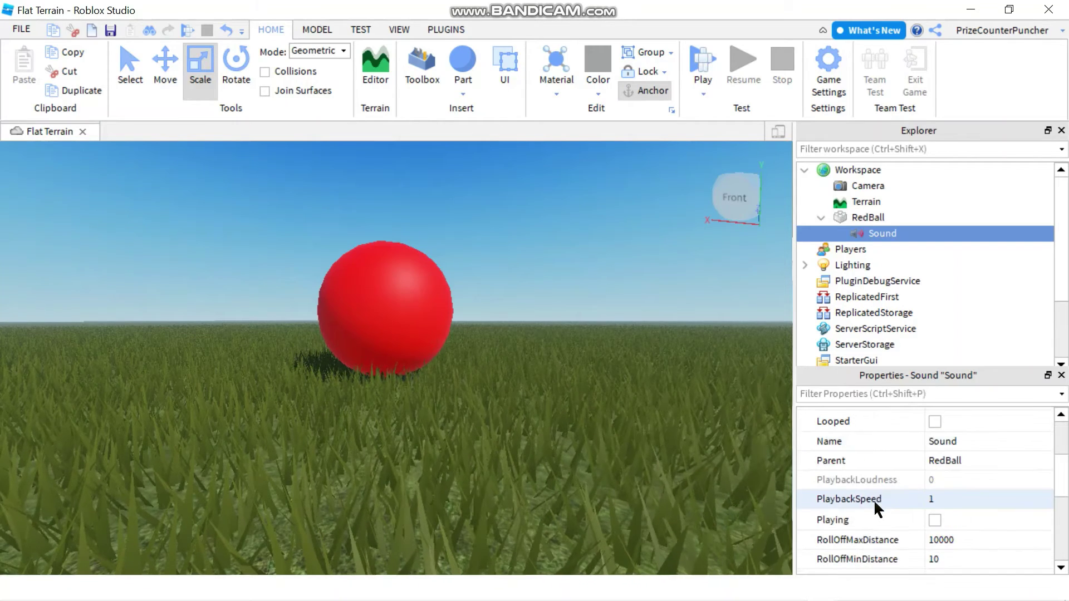
click(935, 520)
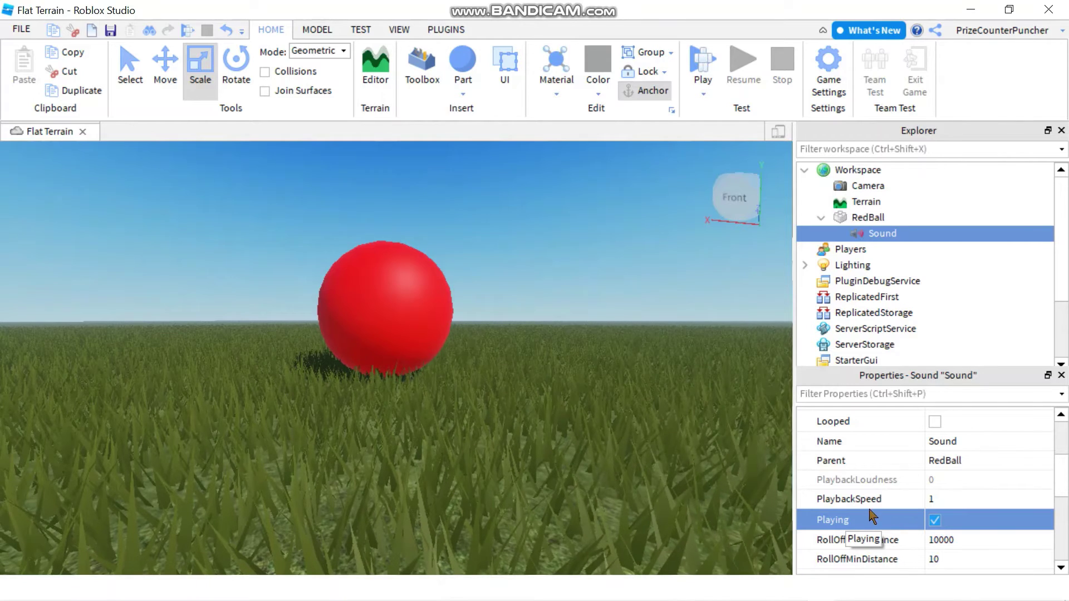
click(935, 422)
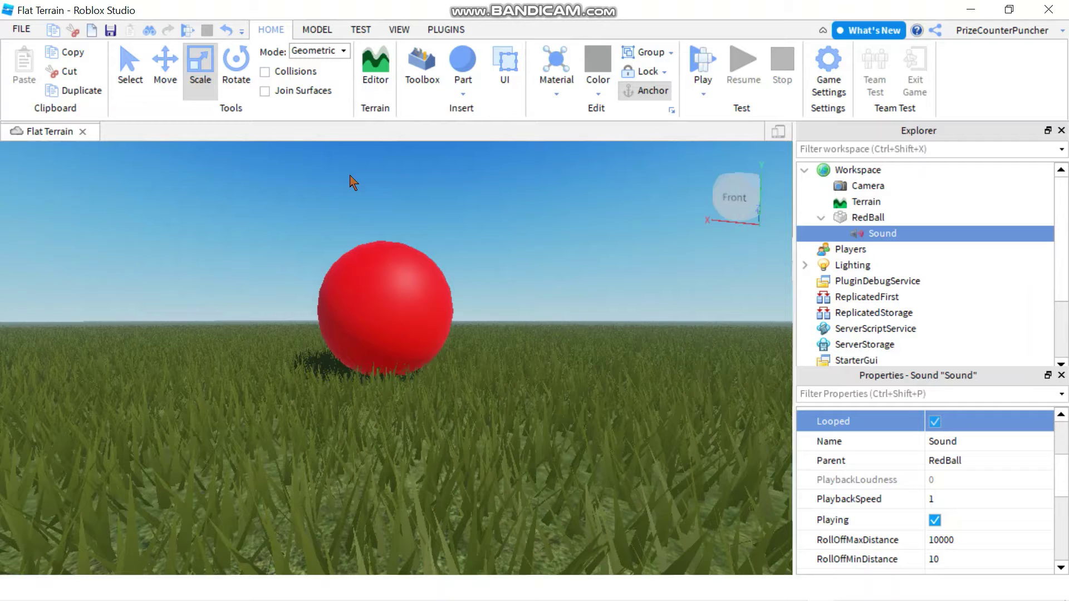
Start a Play test and walk the avatar with W and A up to RedBall.
click(703, 61)
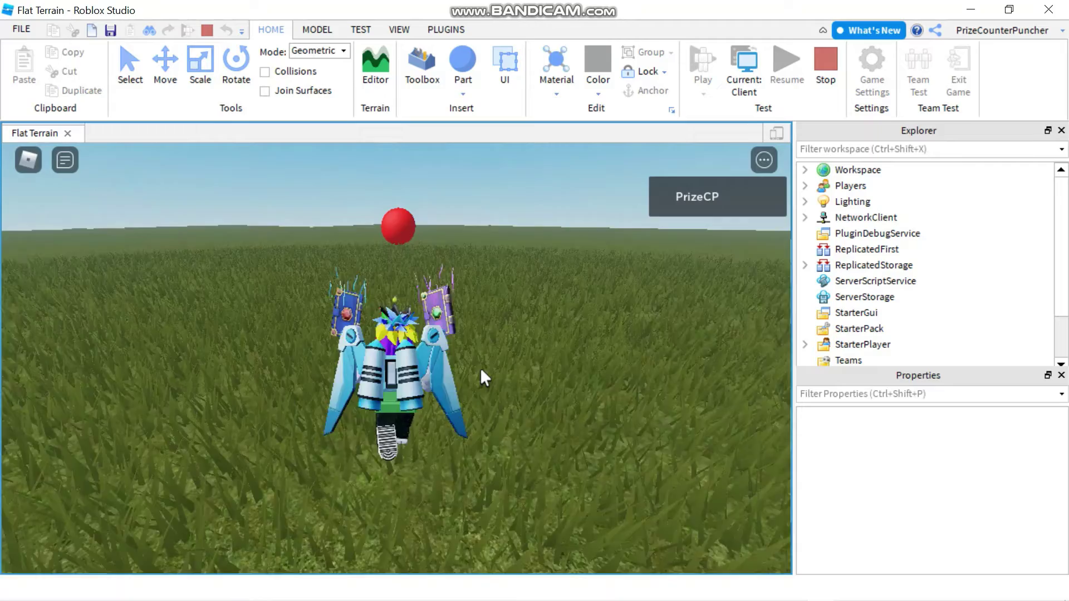
key(w)
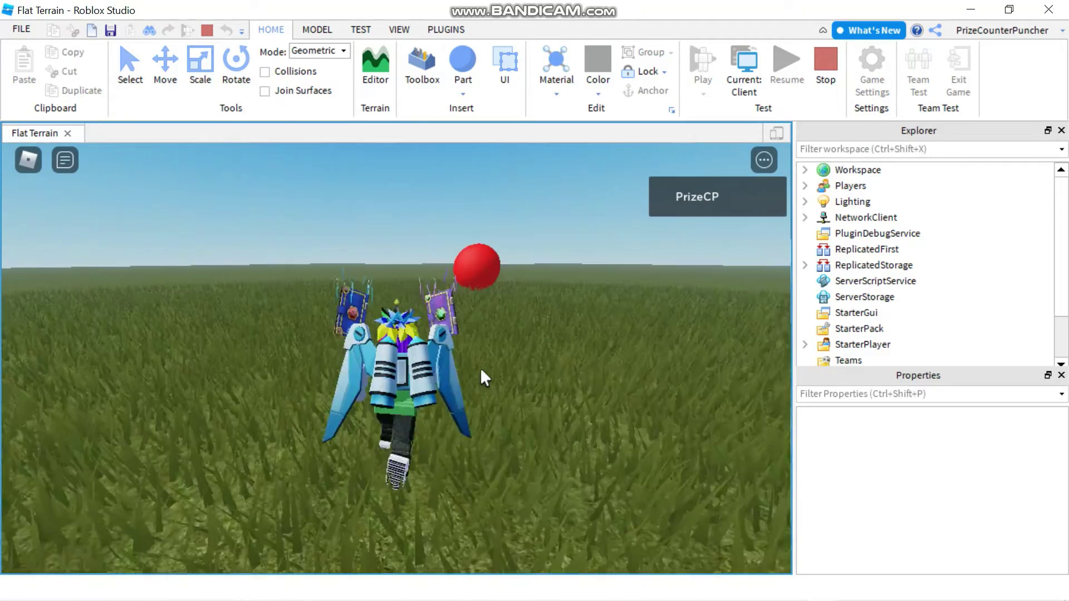
key(w)
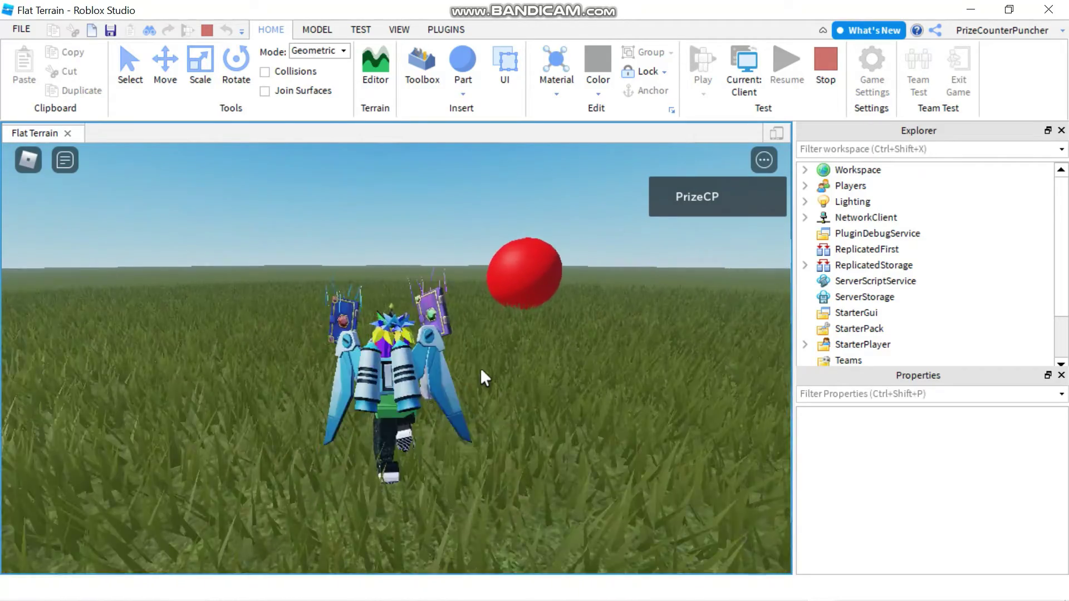
key(w)
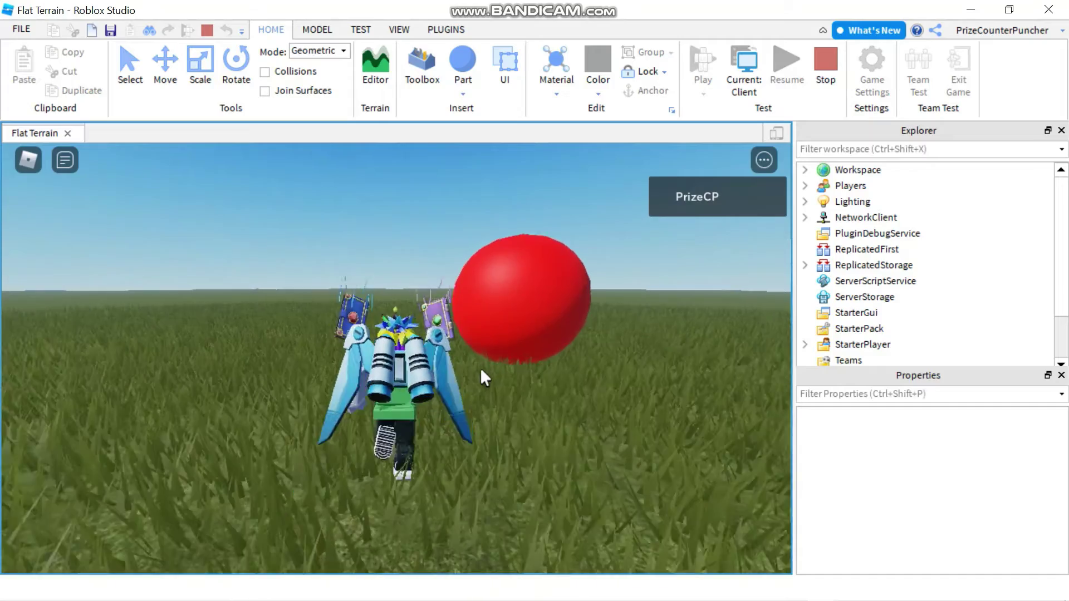
key(w)
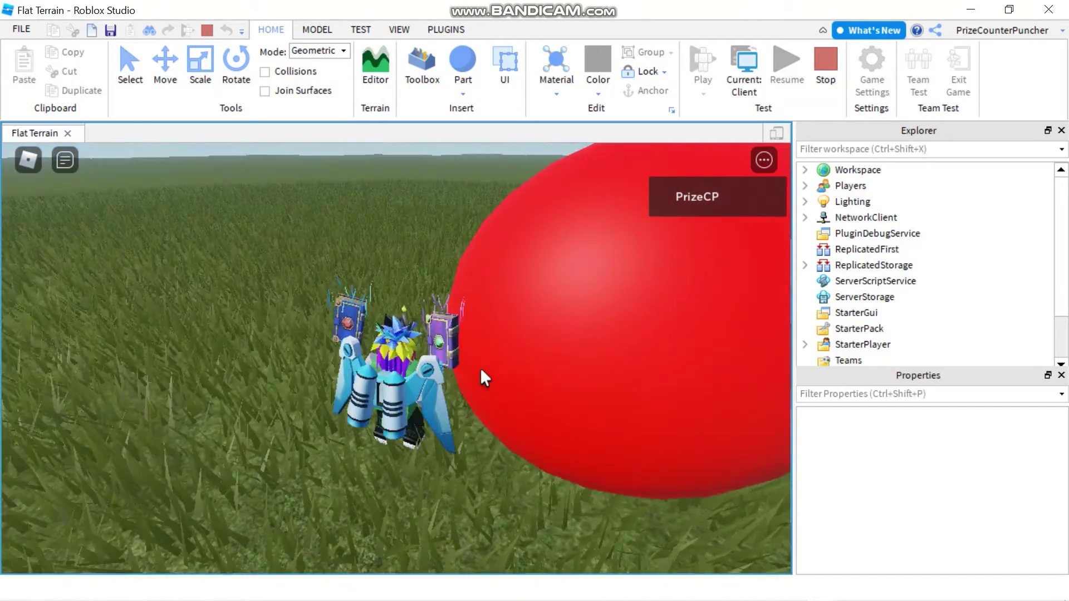
key(a)
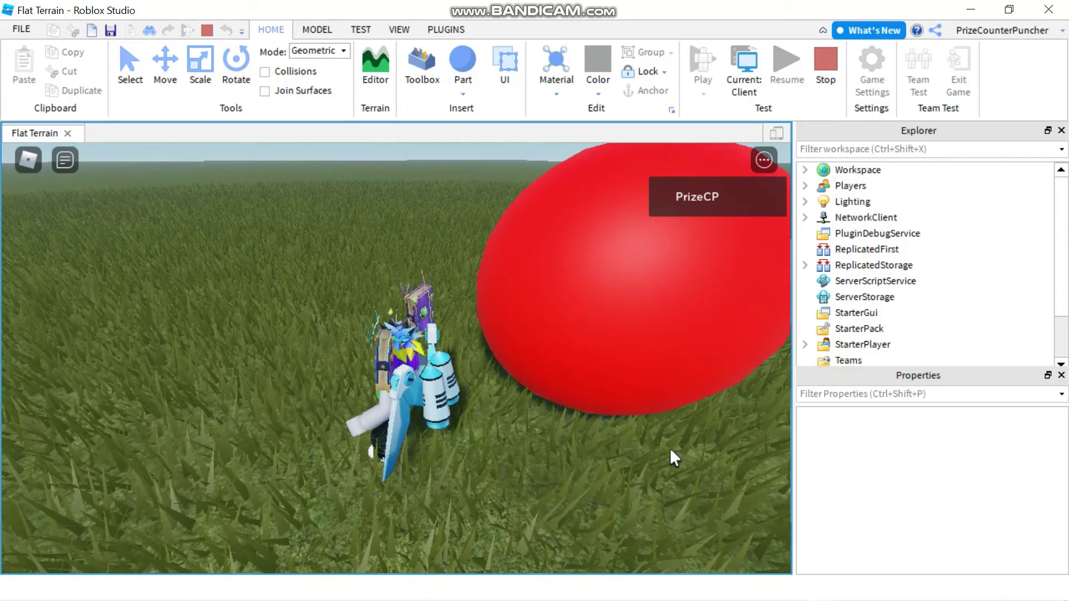
Stop the playtest and turn off the Sound's Playing and Looped properties.
click(826, 62)
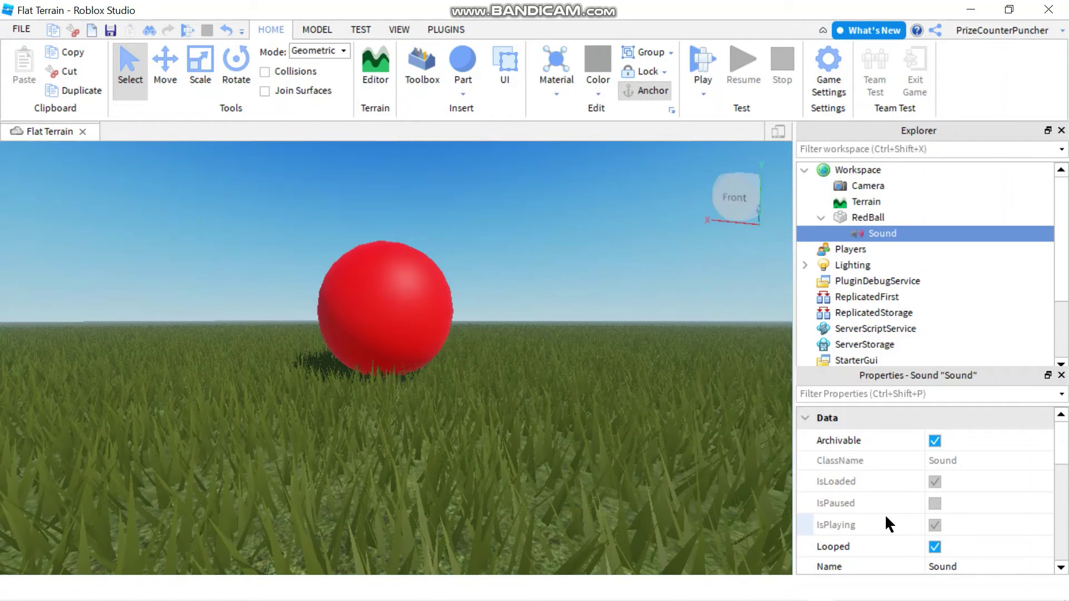
scroll(885, 515, down, 1)
scroll(910, 533, down, 1)
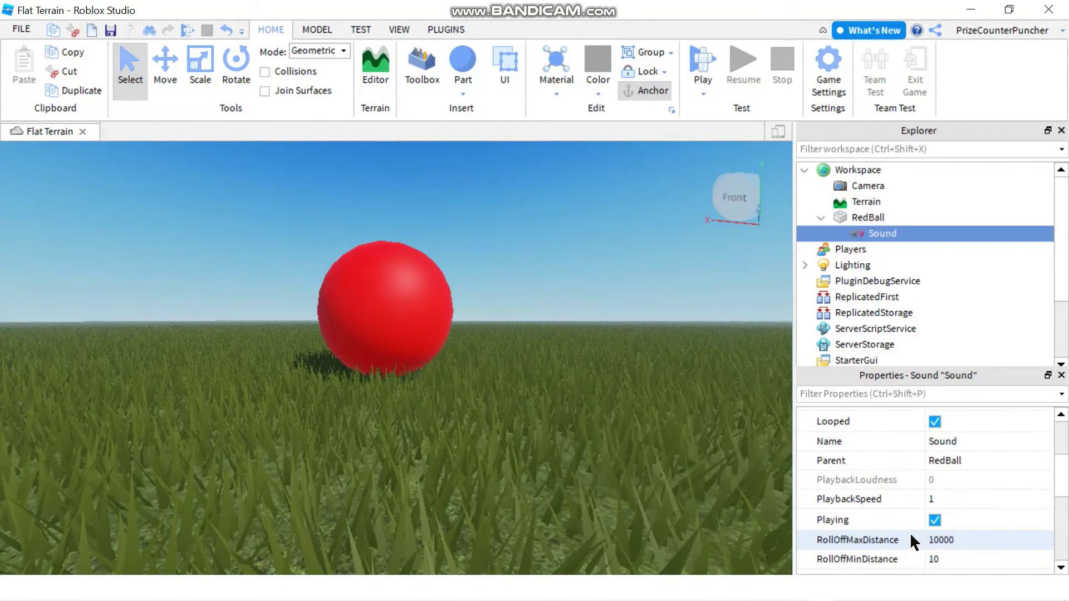
click(936, 521)
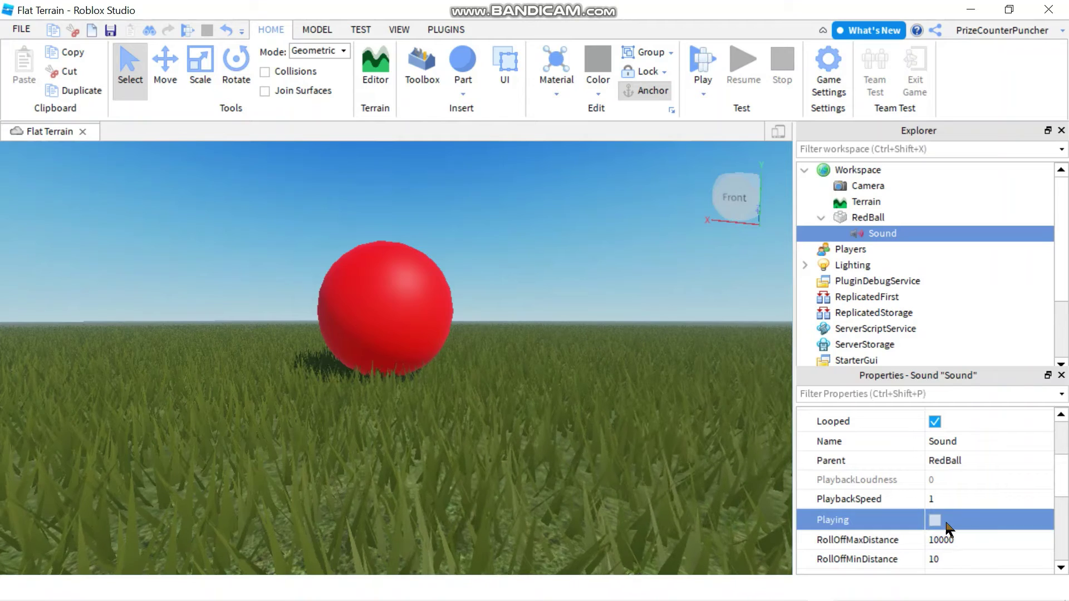
click(936, 422)
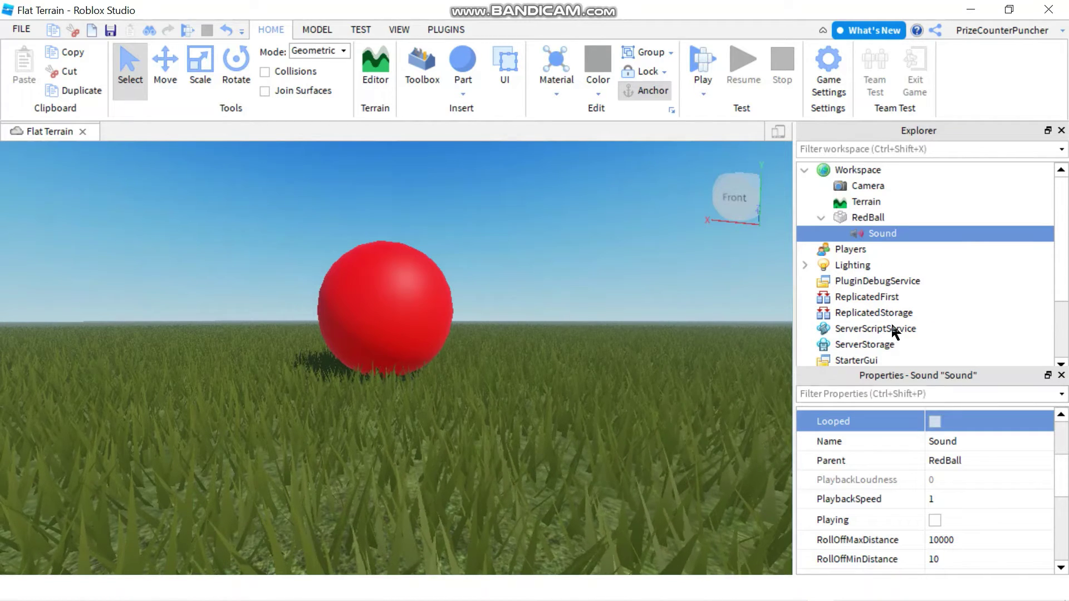
Insert a new Script inside the RedBall part.
click(875, 219)
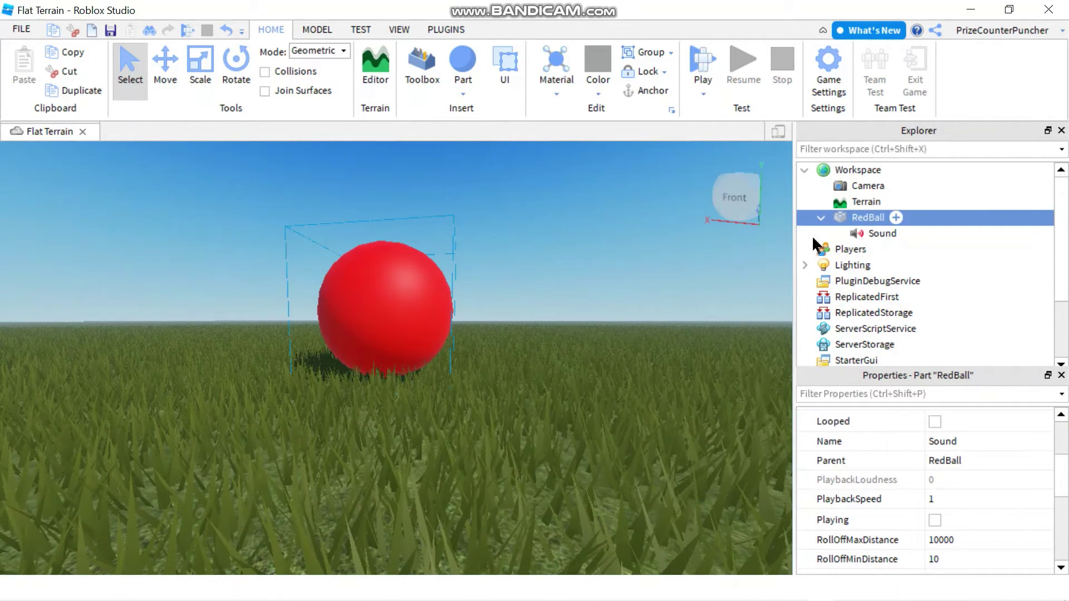
click(895, 217)
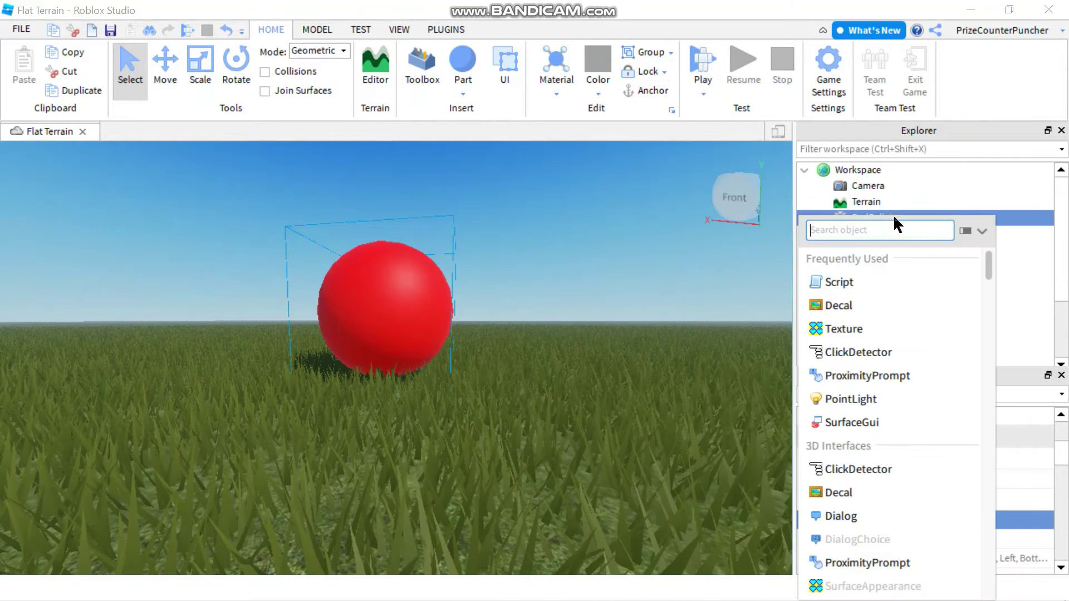
click(840, 282)
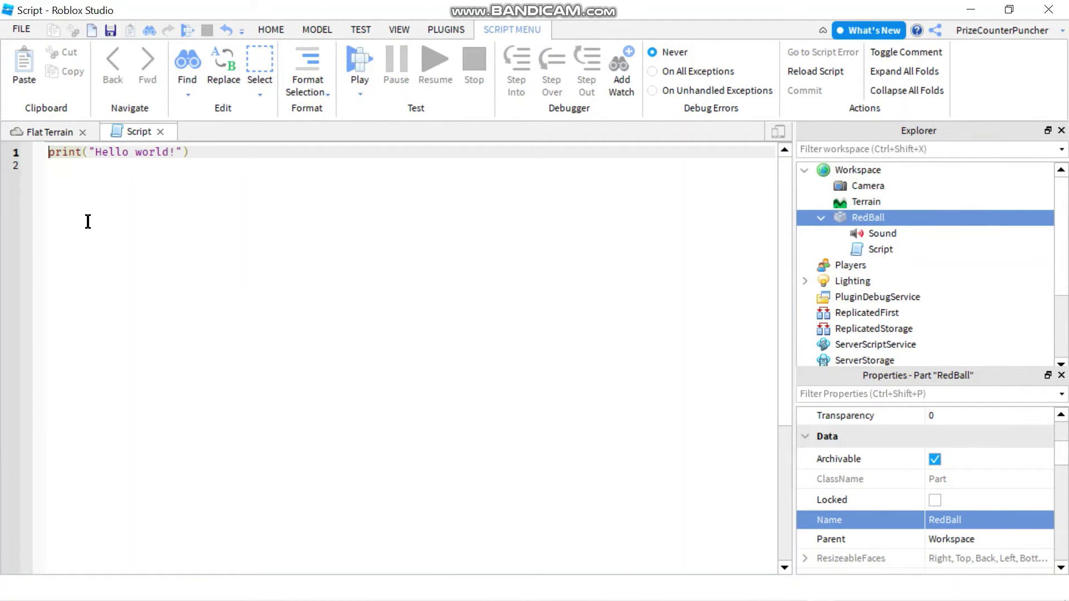
Replace the default print line with local redBall = script.Parent and start a second line.
triple_click(40, 148)
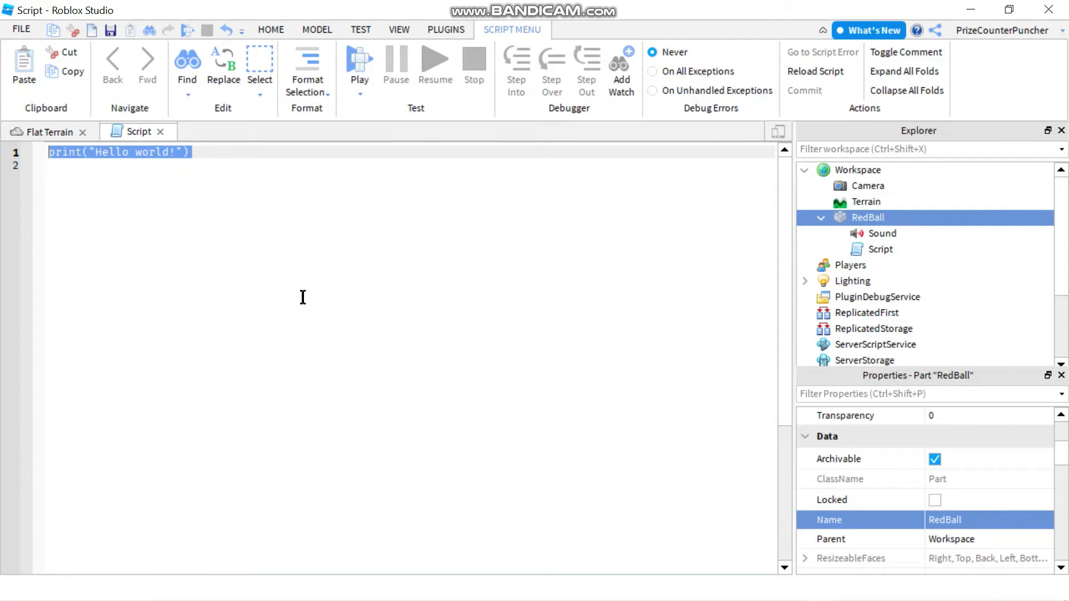
text(local)
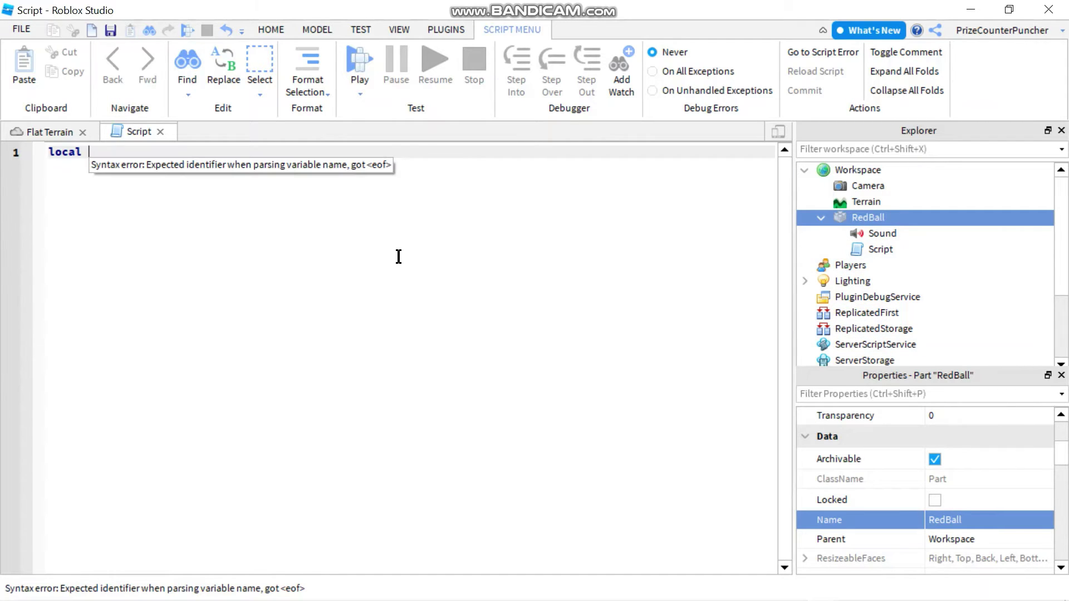
text(redBa)
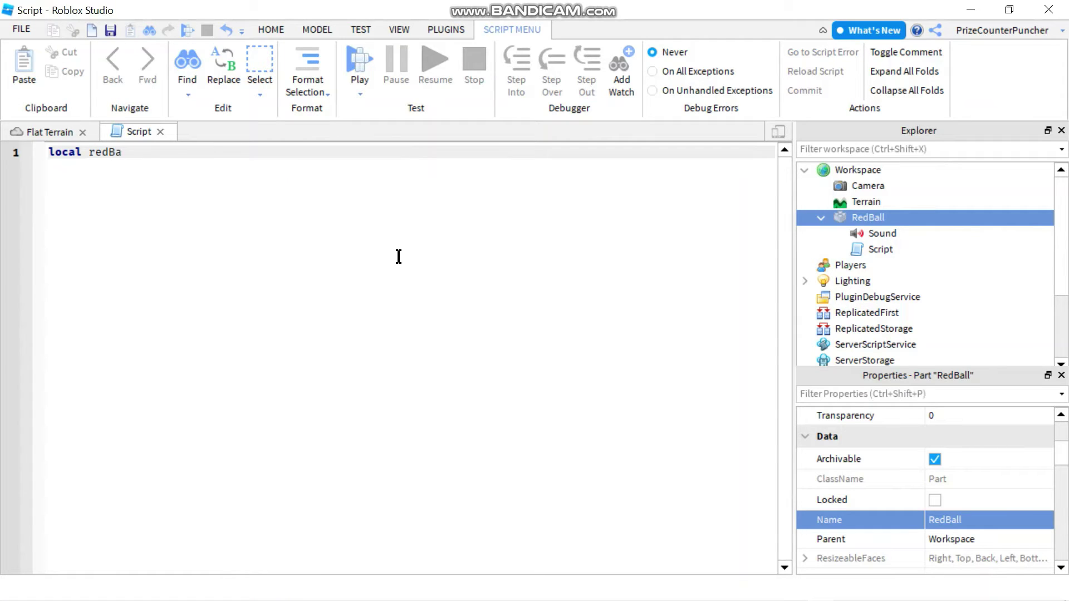
text(ll = )
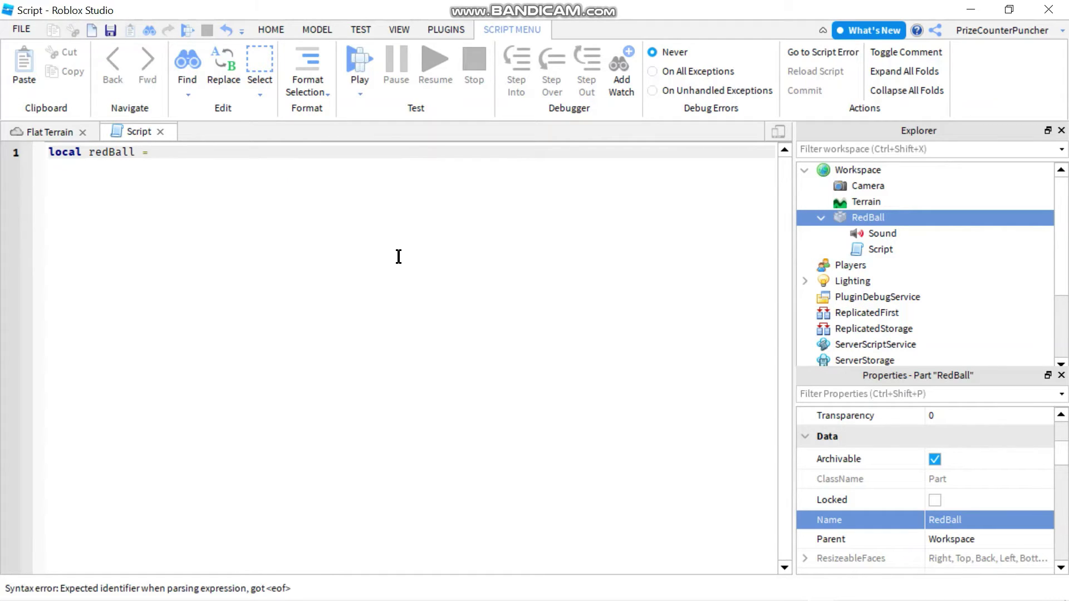
text(sc)
key(Tab)
text(.)
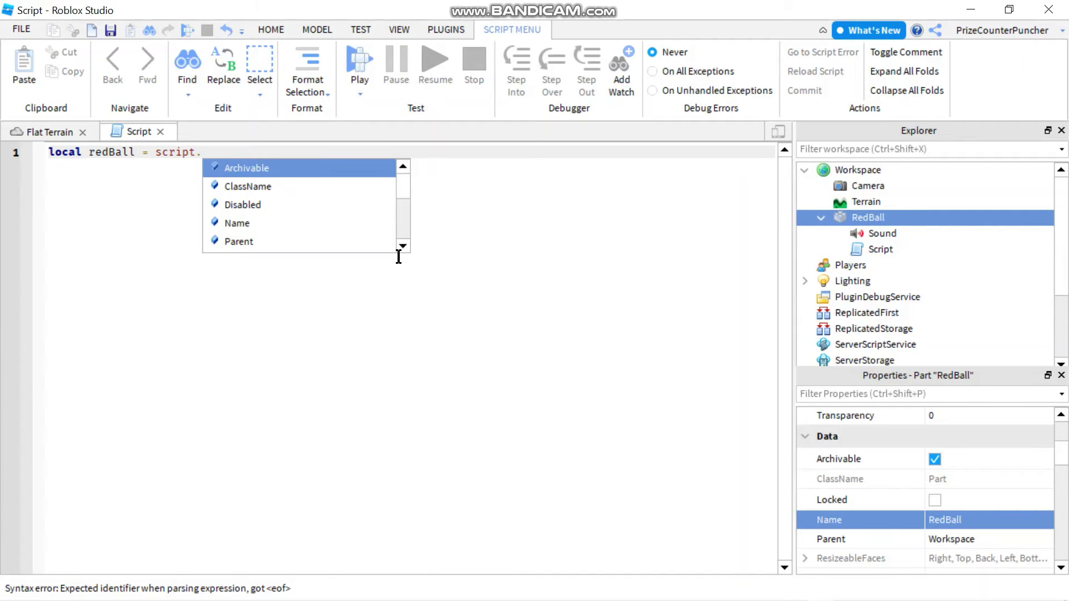
text(pa)
key(Tab)
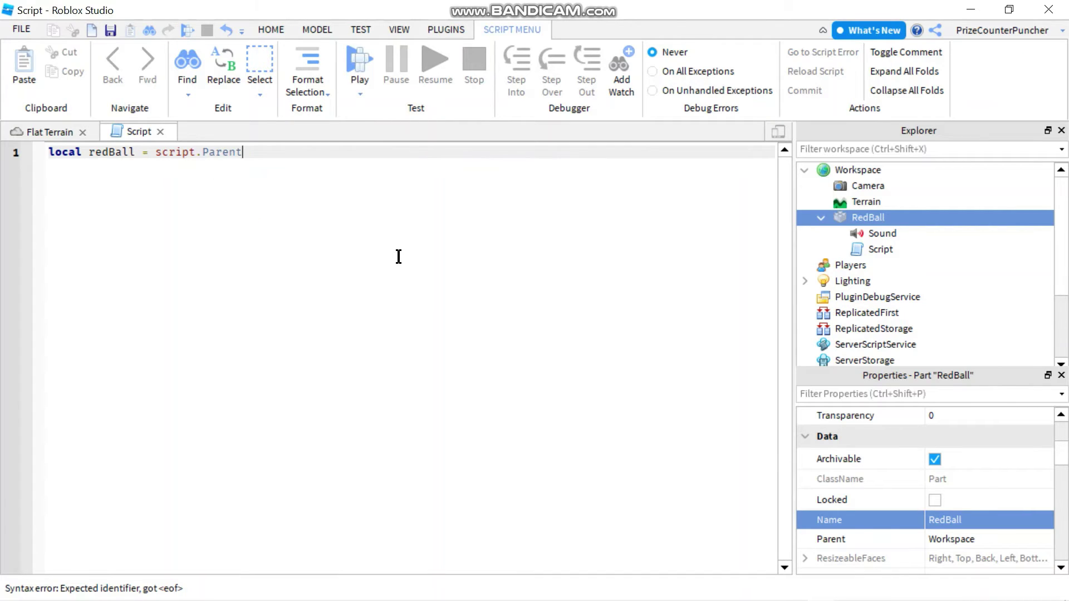
click(873, 252)
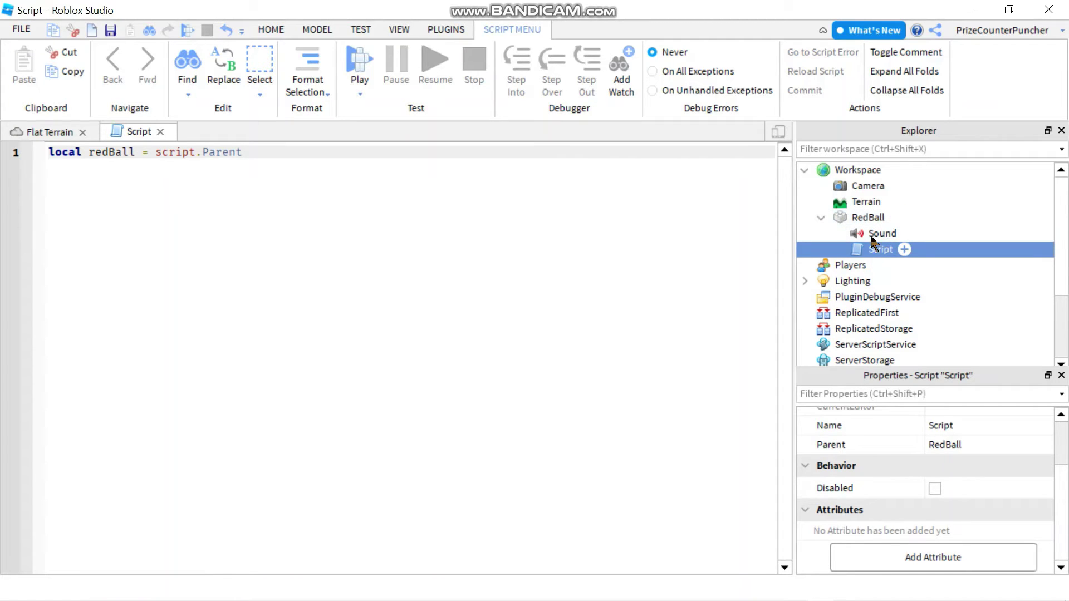
click(282, 154)
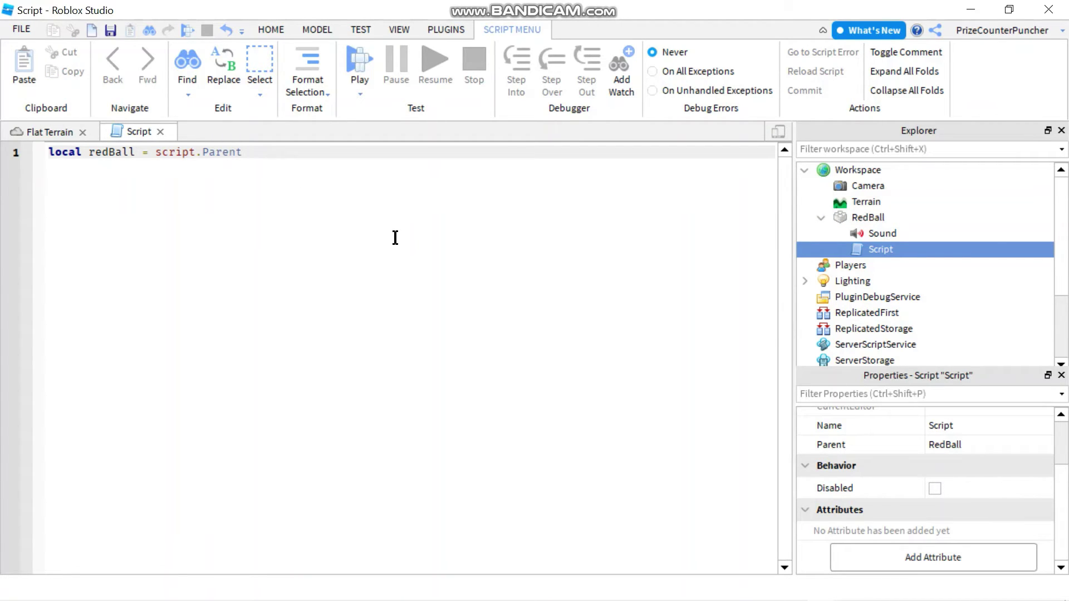
key(Return)
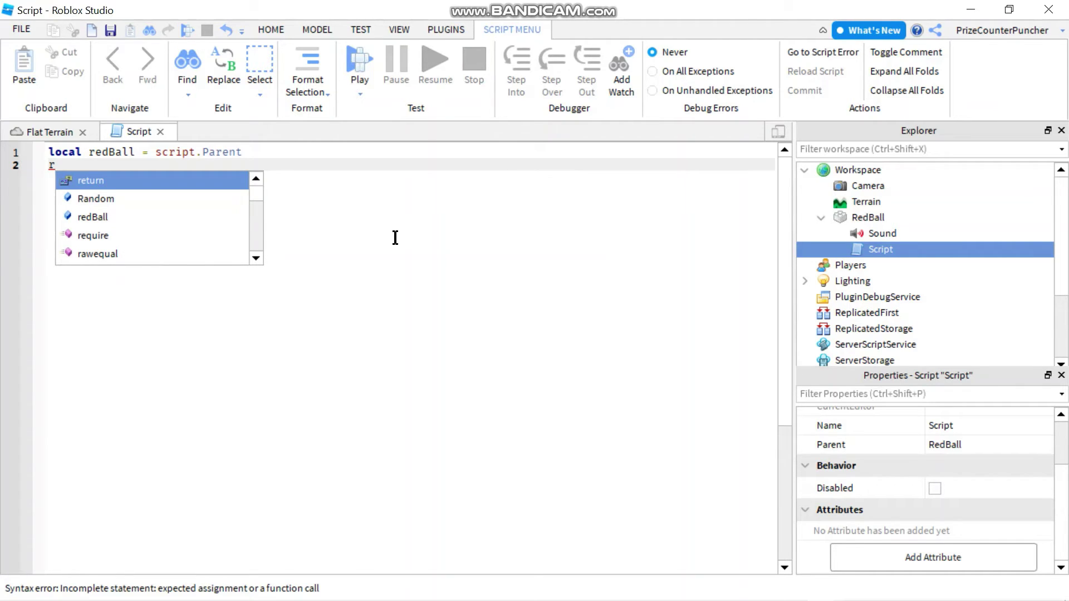
Write redBall.Sound:Play() on line 2 of the script.
key(Down)
key(Down)
key(Return)
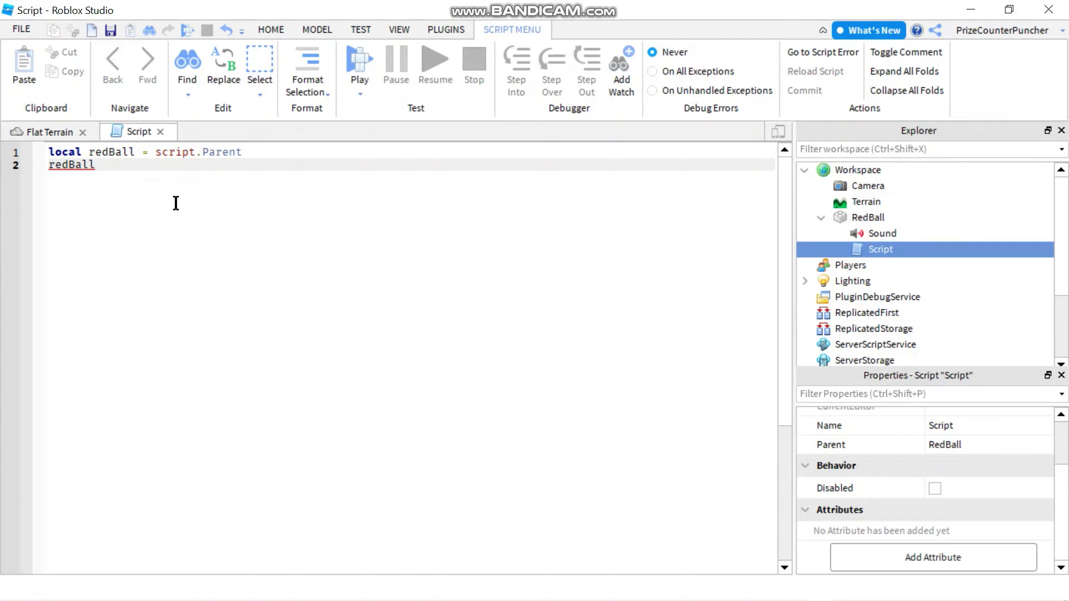
text(.s)
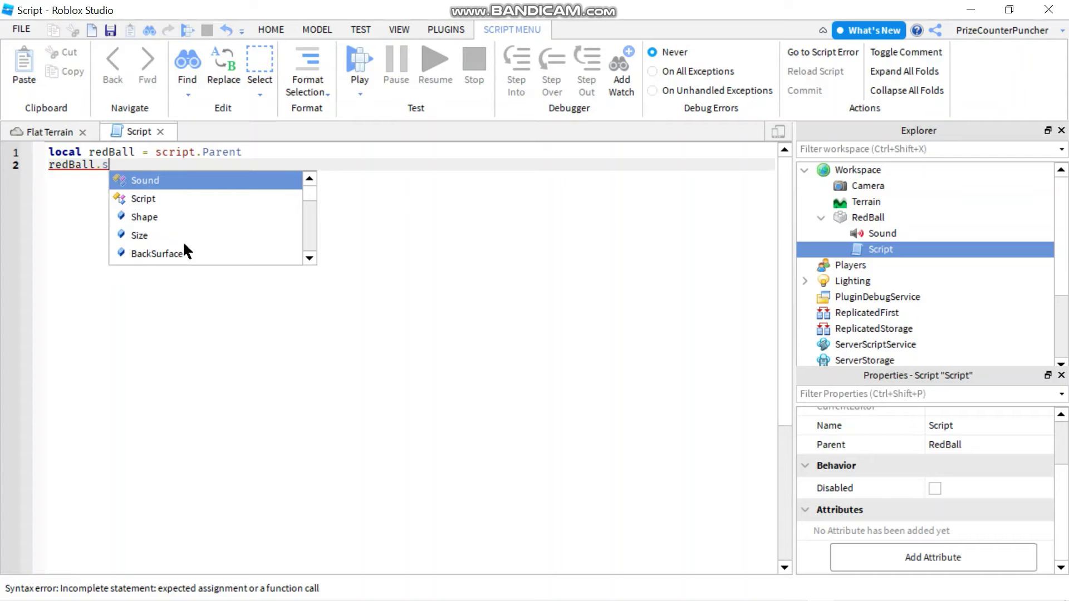
key(Tab)
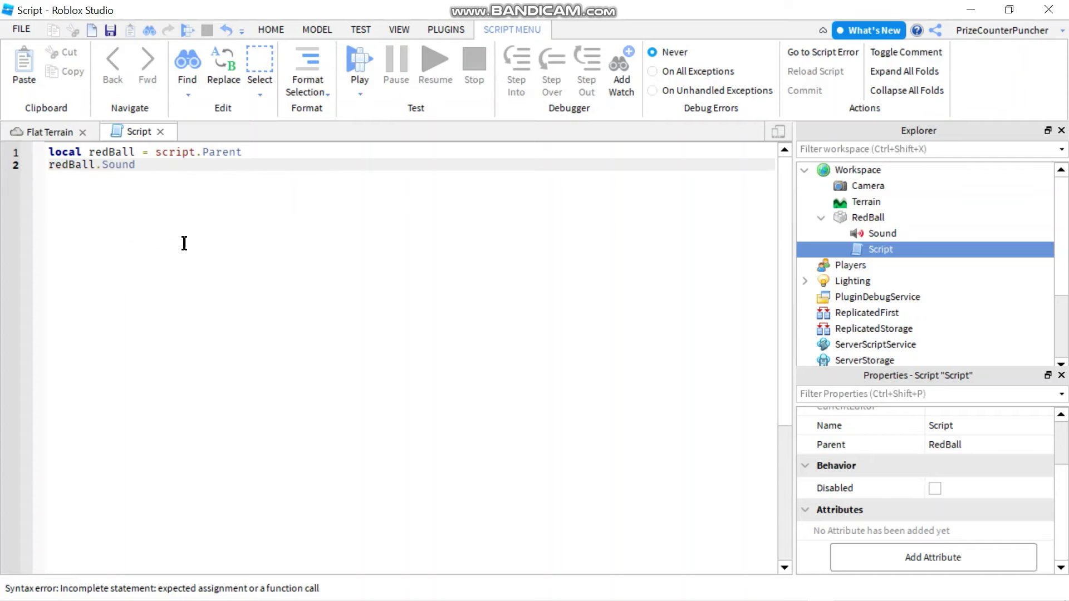
text(:)
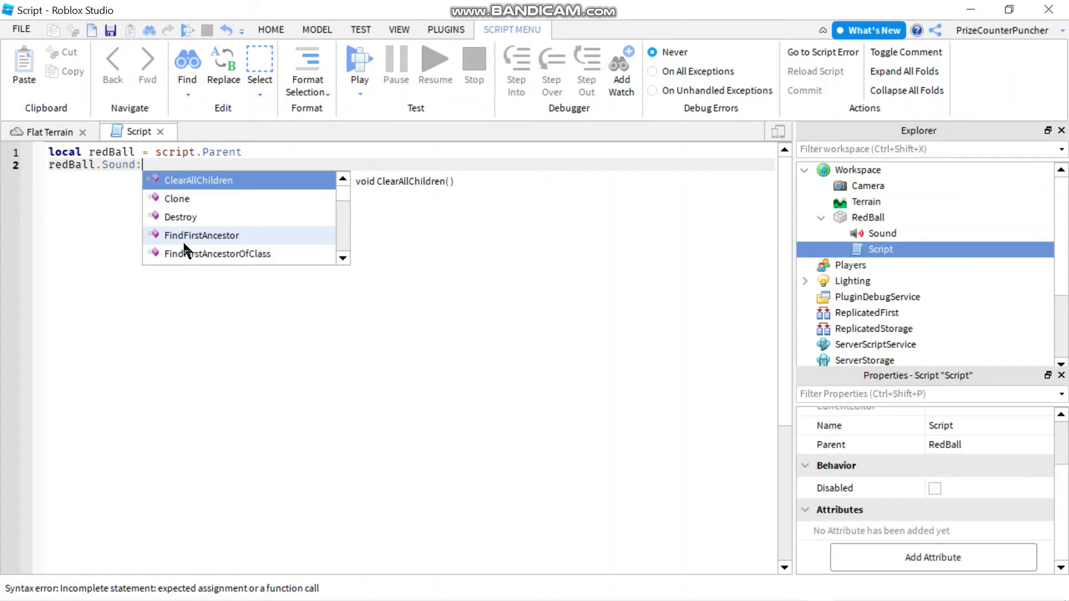
text(pla)
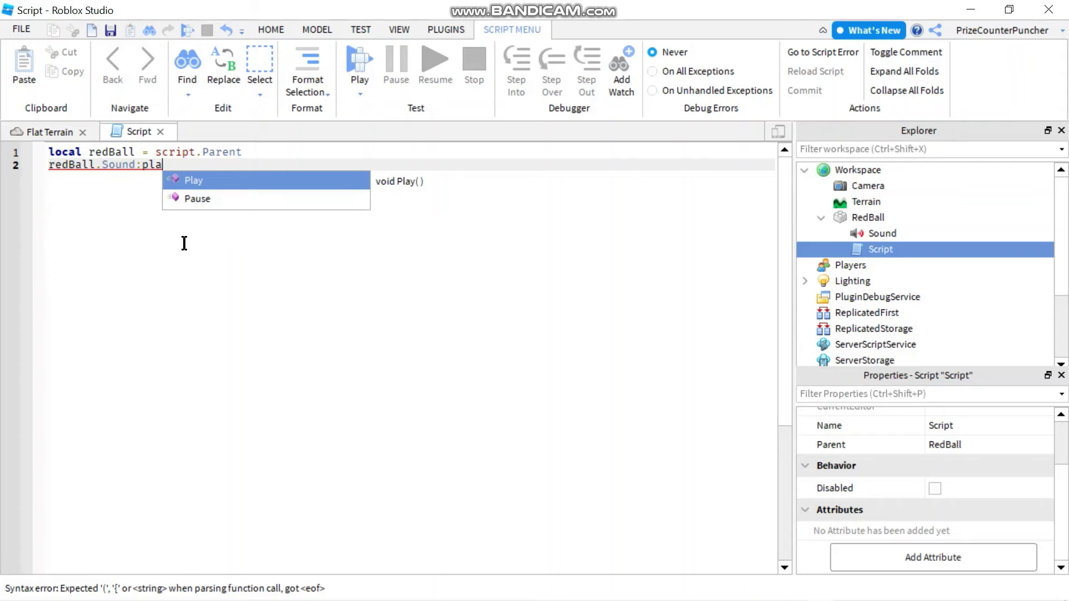
key(Tab)
text(())
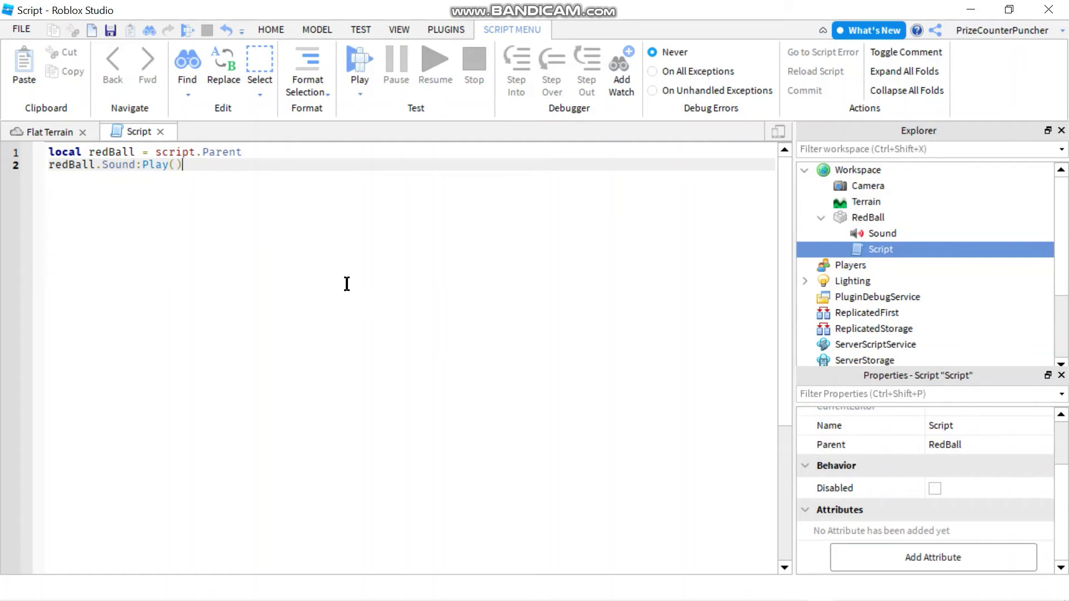
click(49, 152)
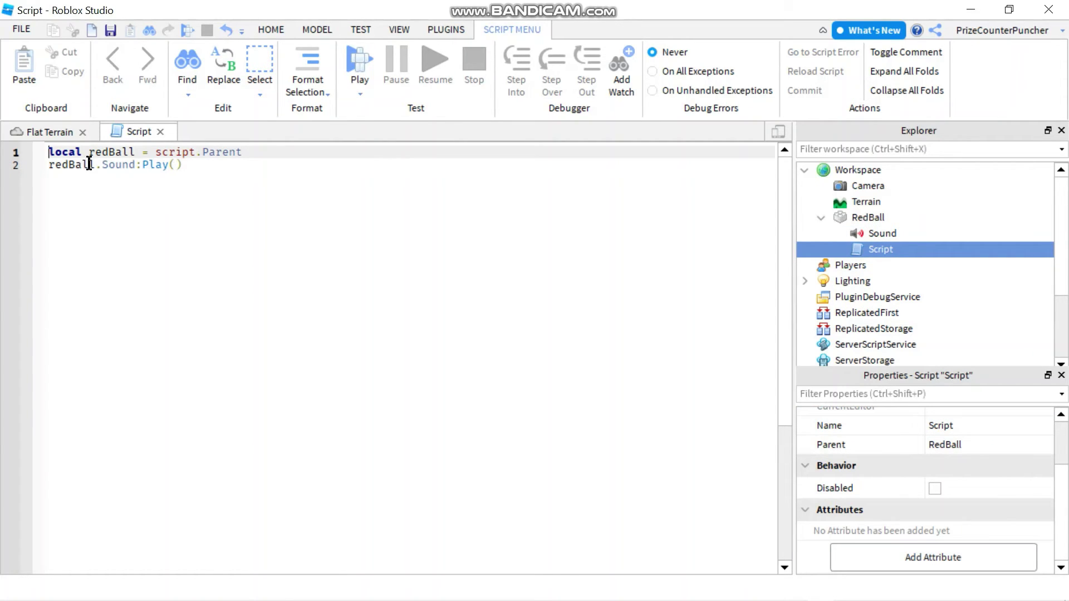
triple_click(107, 165)
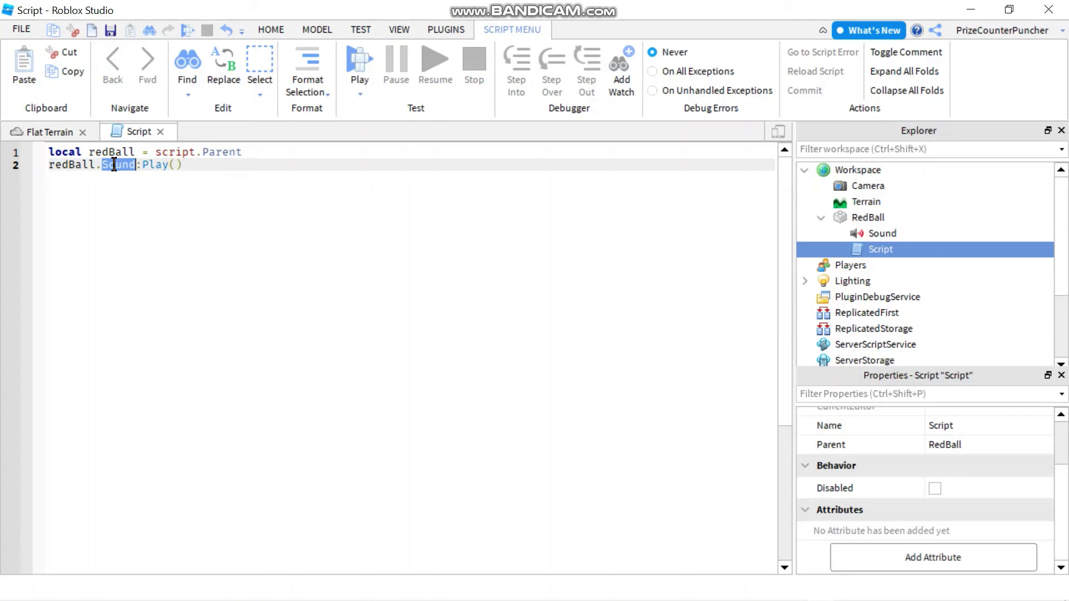
Add wait(10) as a new first line of the script.
click(50, 151)
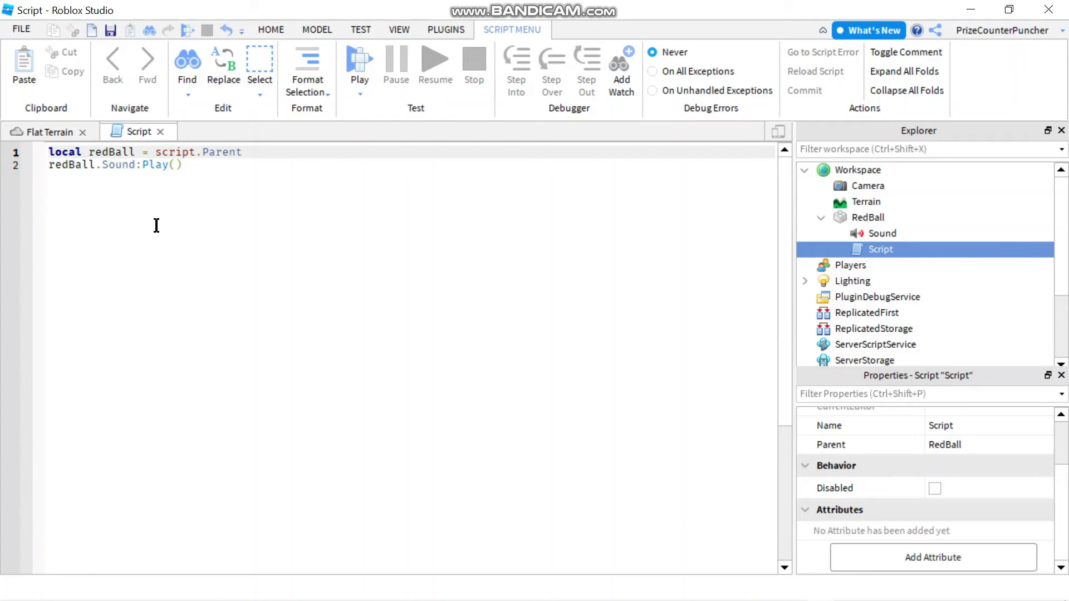
key(Return)
key(Up)
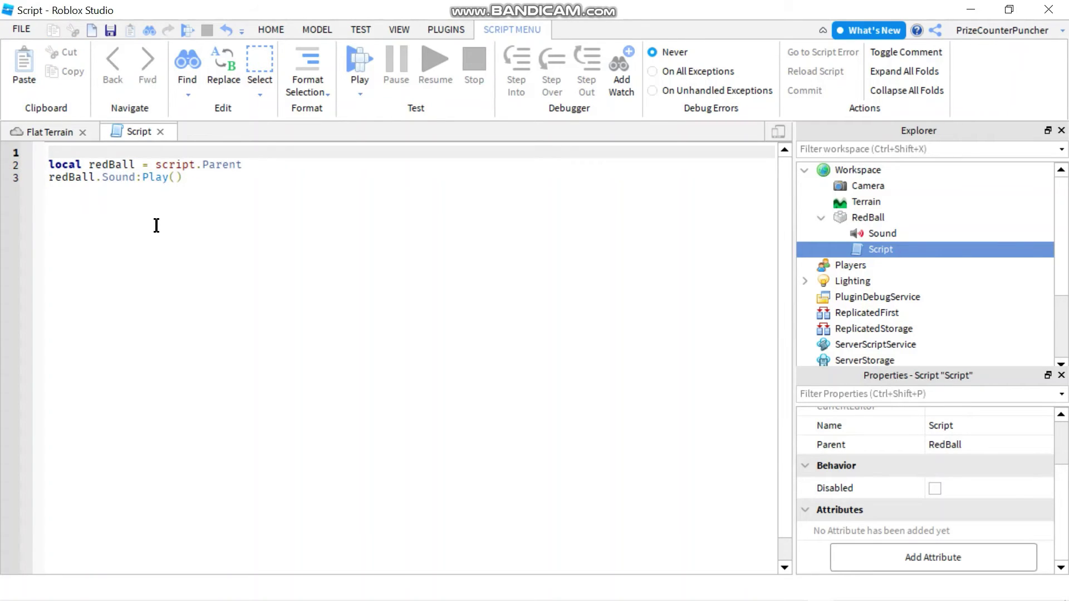
text(wait())
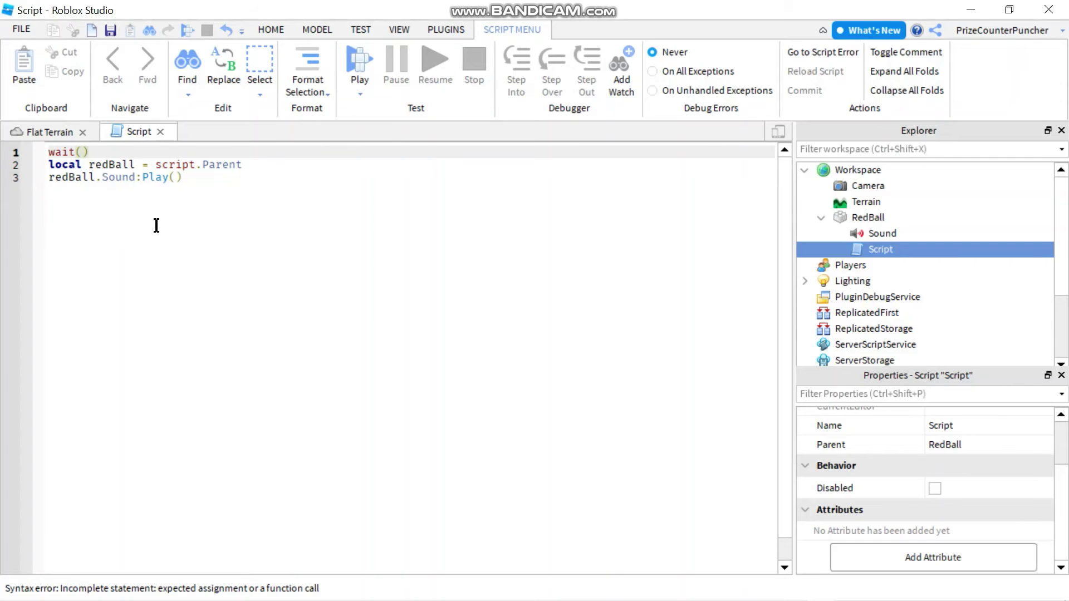
text(10)
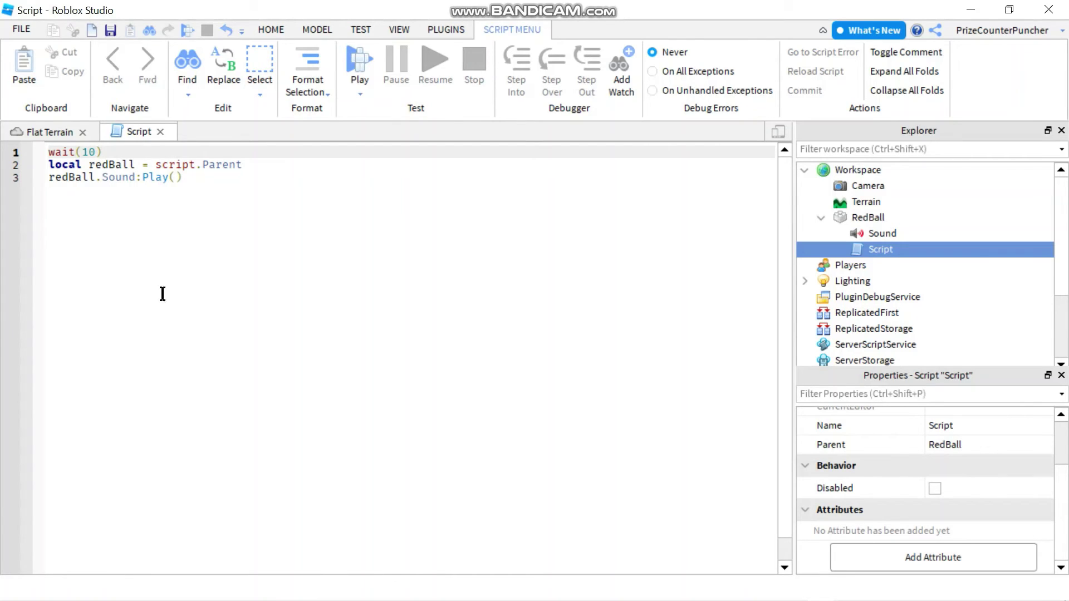
Append wait(20) and redBall.Sound:Stop() after the play line, then start a play test.
click(192, 174)
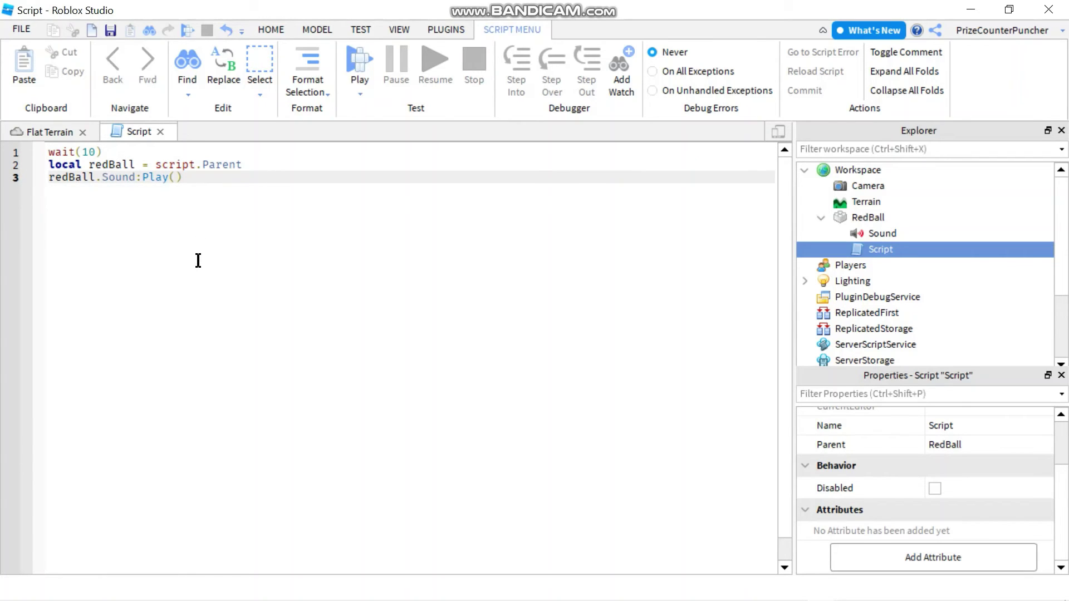
key(Return)
text(wait())
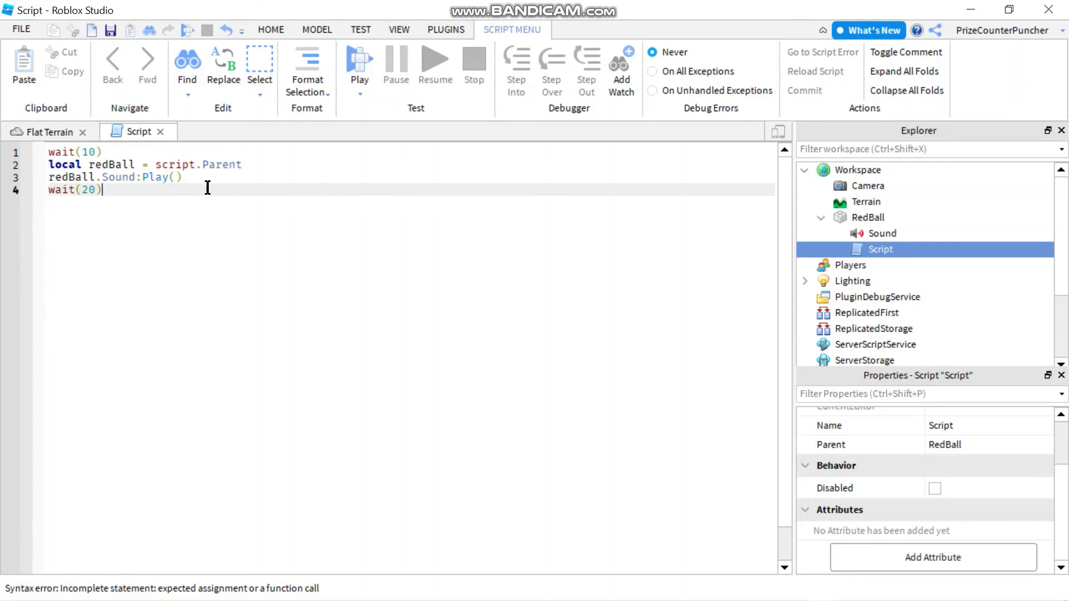
key(Return)
text(red)
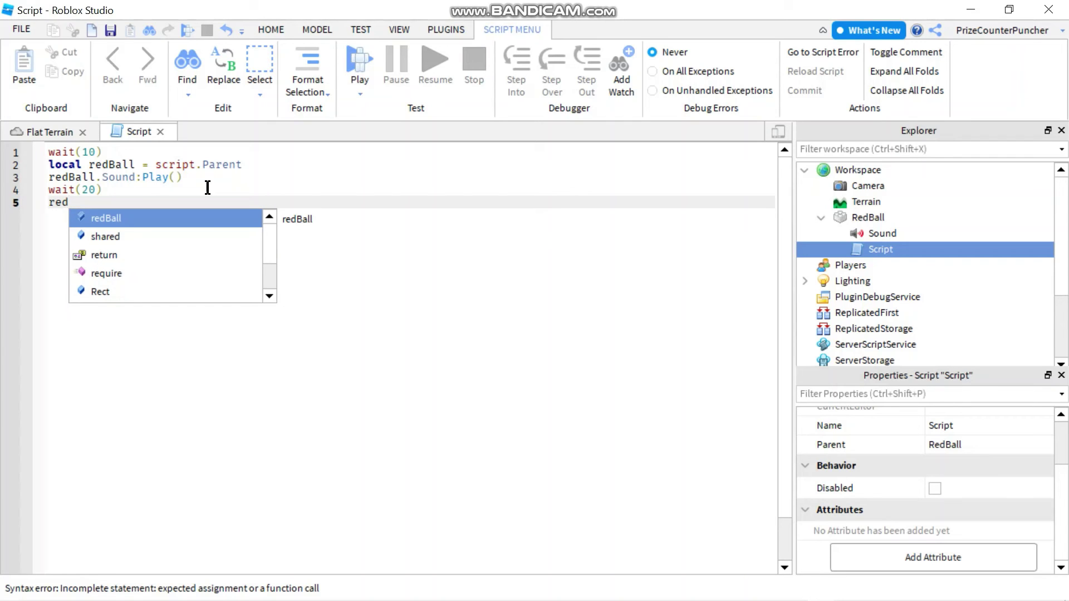
key(Tab)
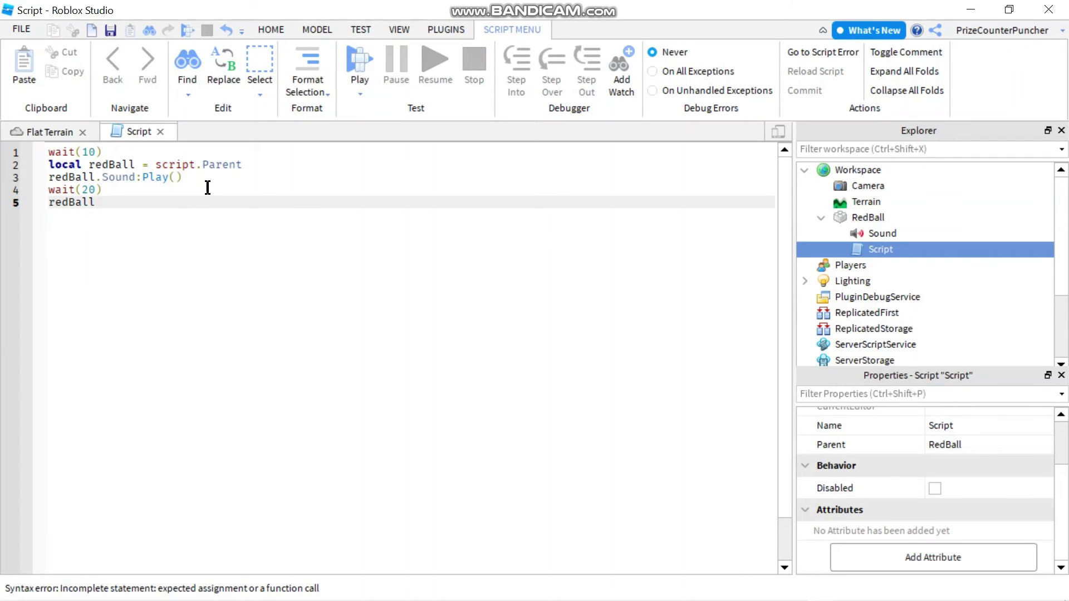
text(.S)
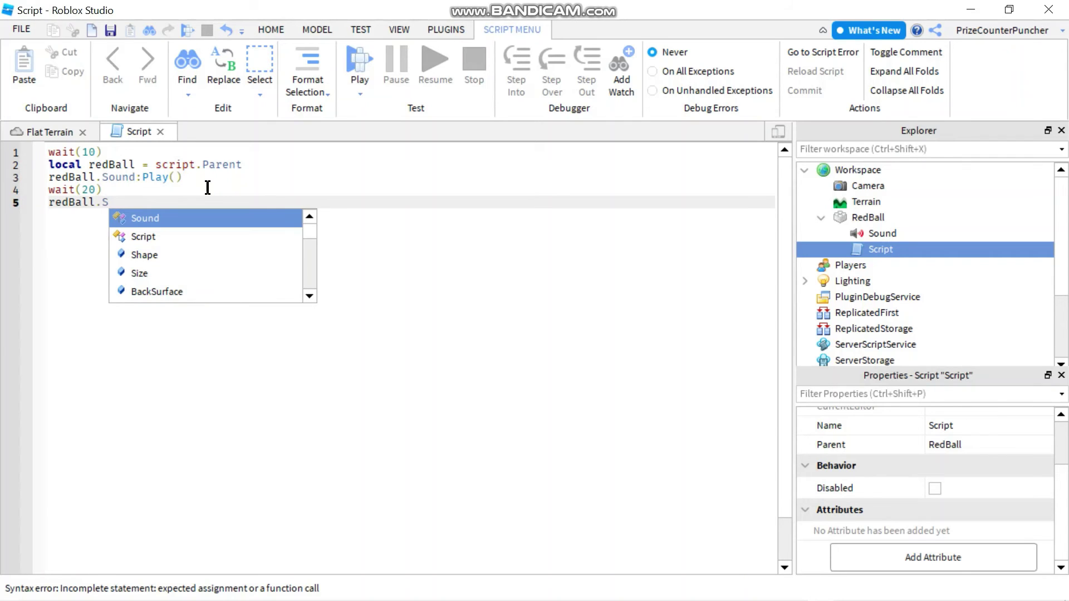
key(Tab)
text(:s)
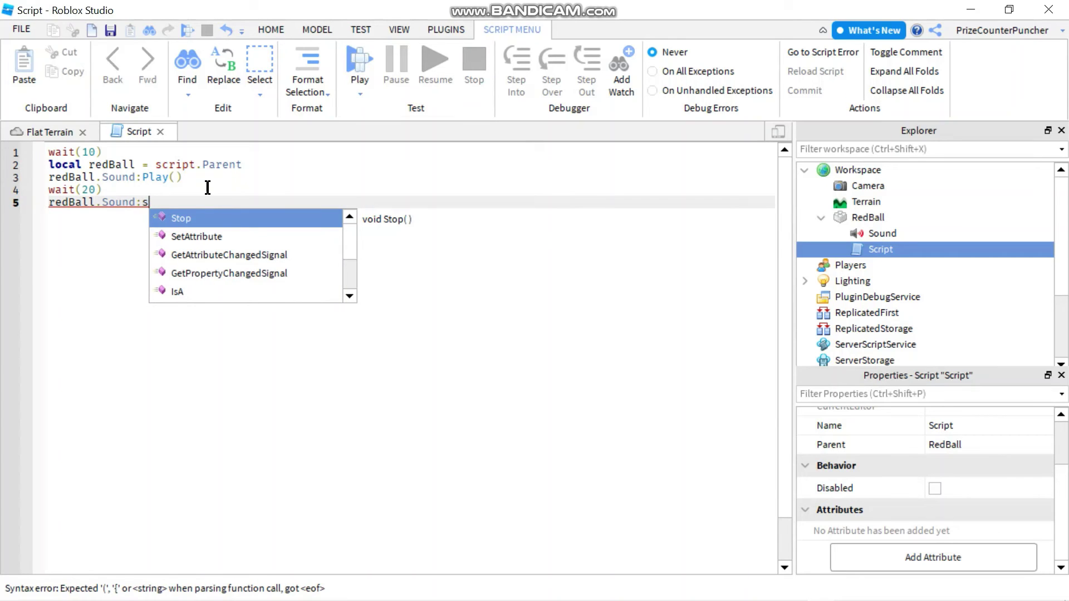
key(Tab)
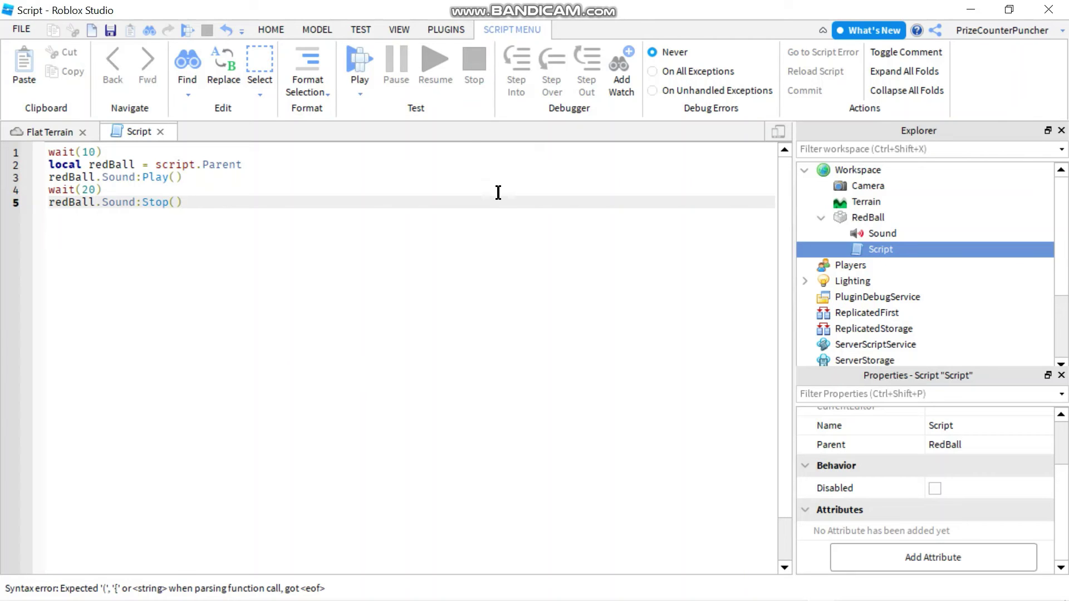
click(359, 61)
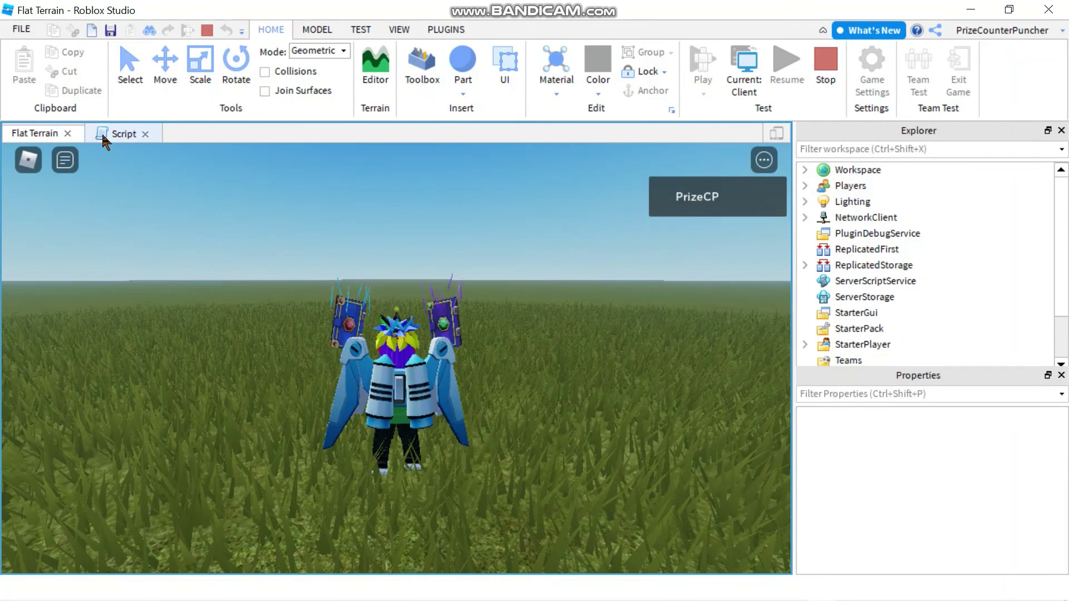
During the playtest, view the script, return to the game, and make the avatar jump and walk forward.
click(108, 132)
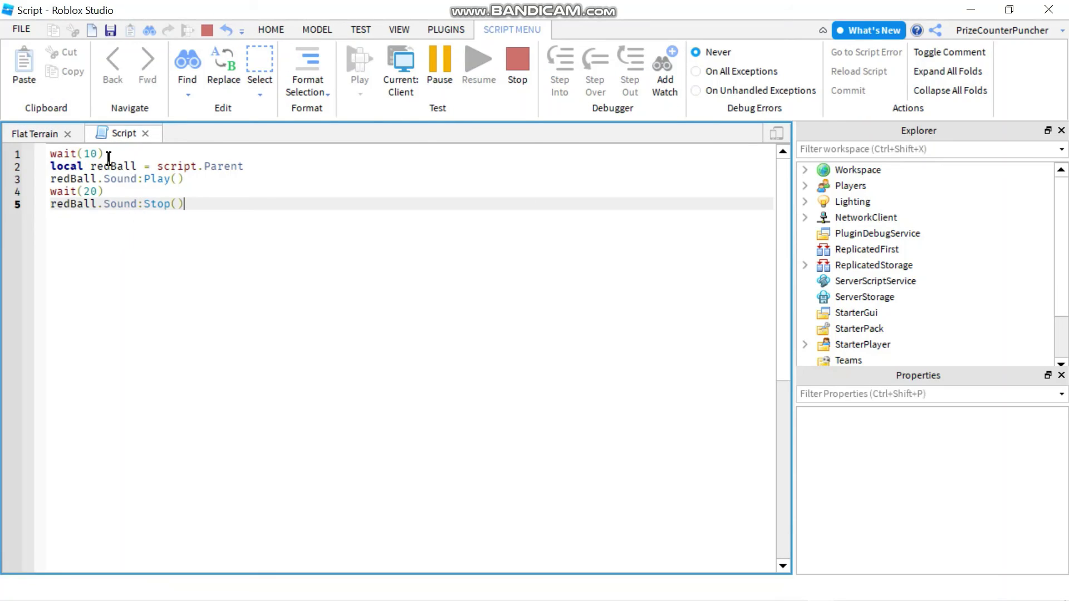
click(51, 132)
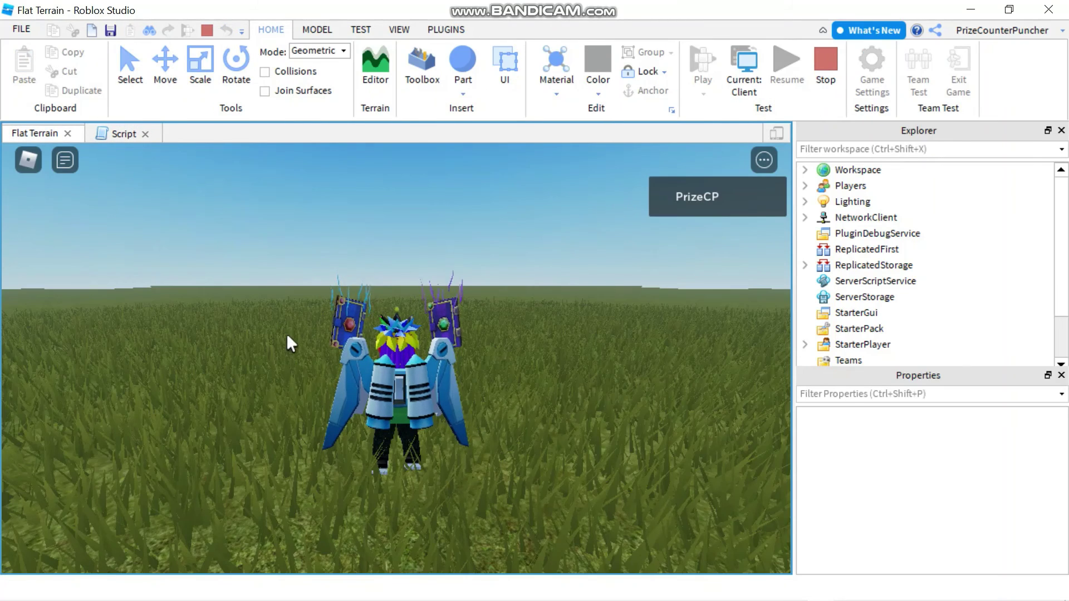
key(space)
key(w)
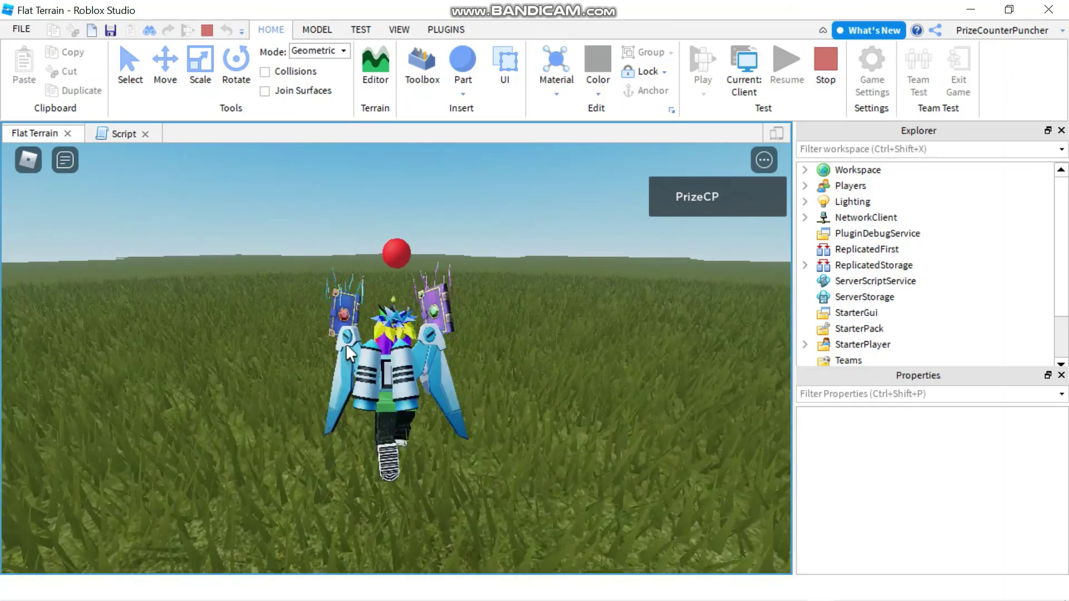